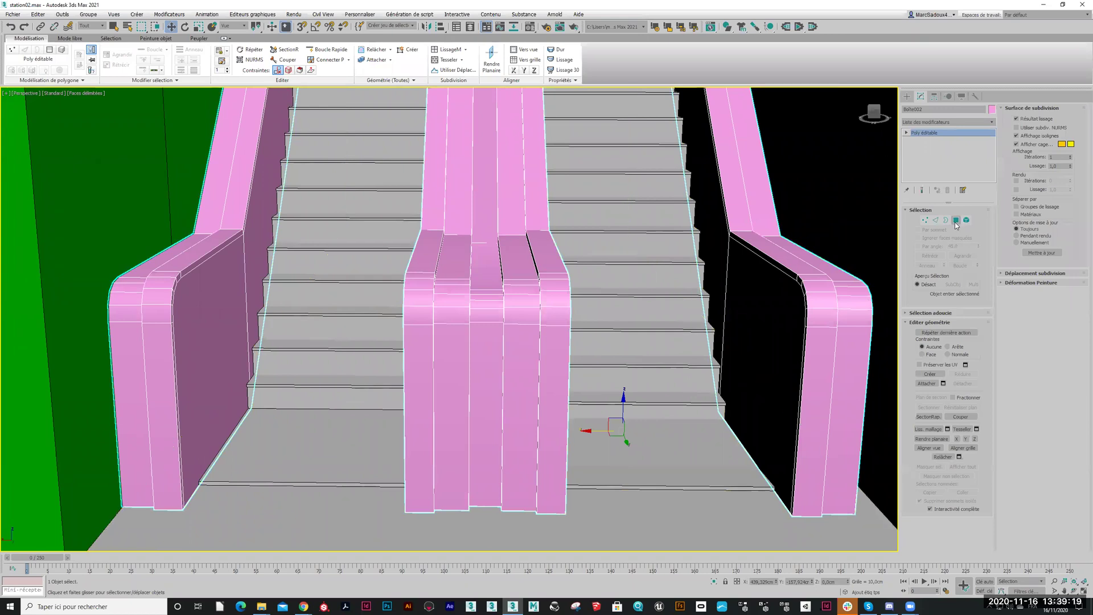
Apply auto smoothing to the polygon loop running along the recessed centre strip of the middle escalator railing
left_click(479, 480)
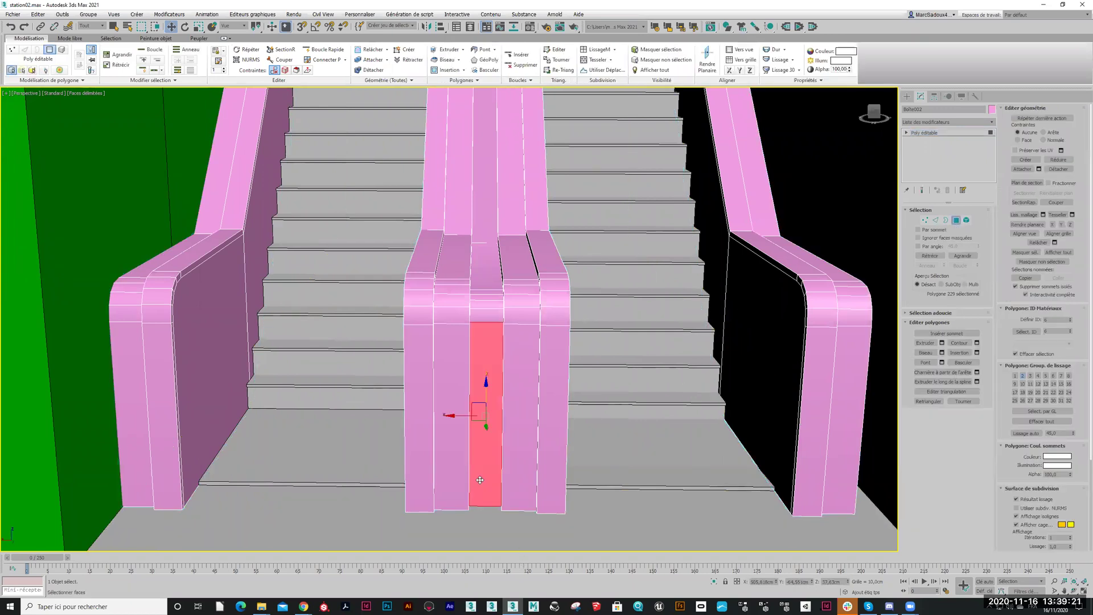
left_click(488, 318, "shift")
scroll(489, 318, "down", 5)
middle_click_drag(489, 318, 476, 377, "alt")
scroll(480, 337, "up", 5)
key("z")
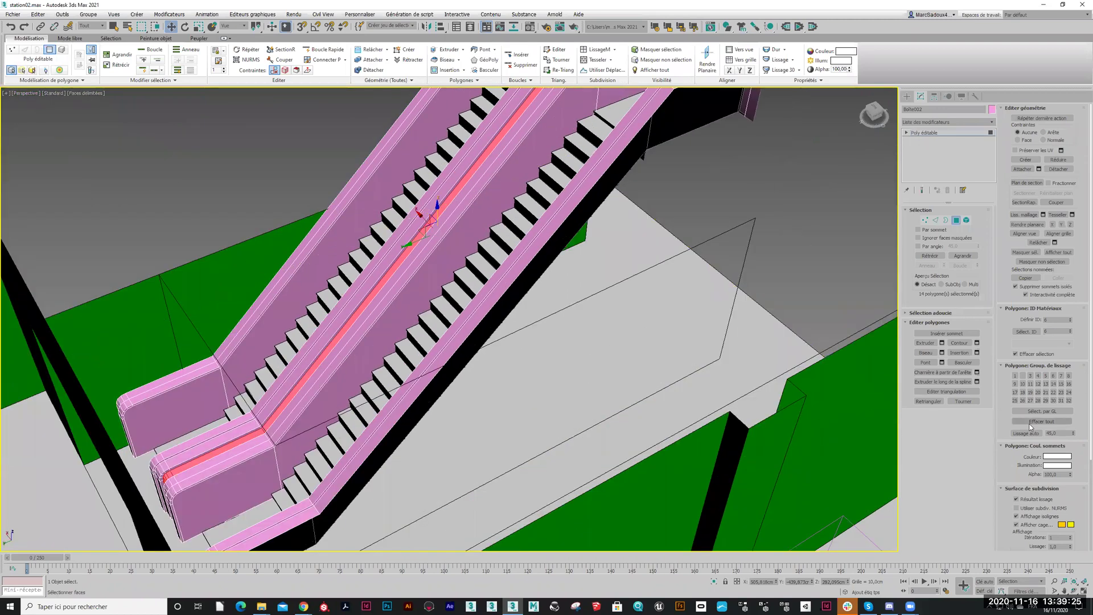
left_click(1021, 431)
middle_click_drag(568, 439, 733, 397, "alt")
left_click(818, 402)
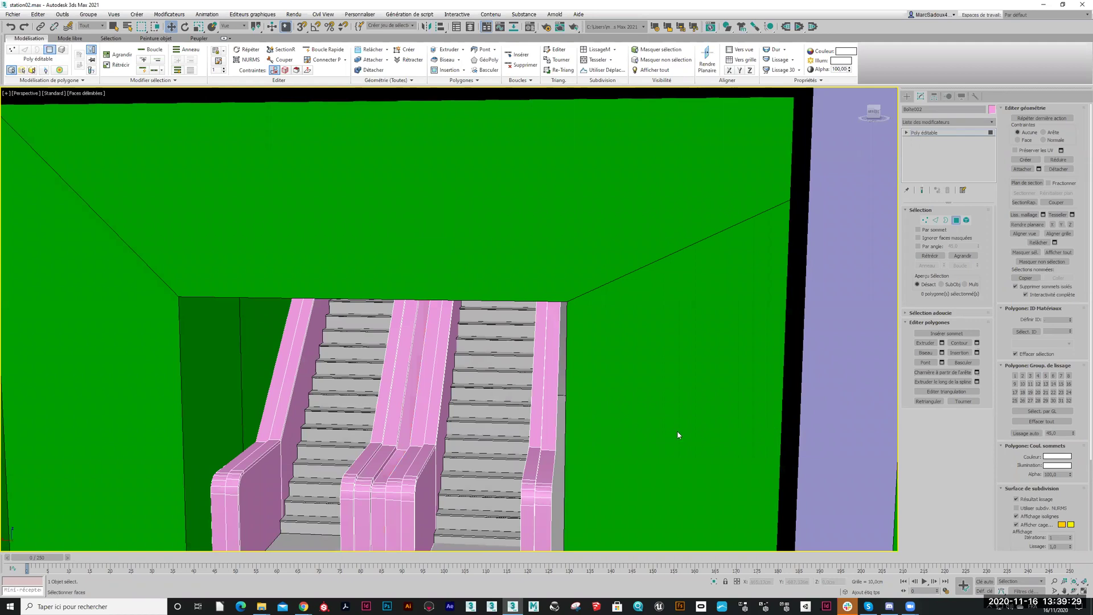
Finish polygon editing on the escalator railings and open the walls object for polygon editing
scroll(678, 430, "up", 5)
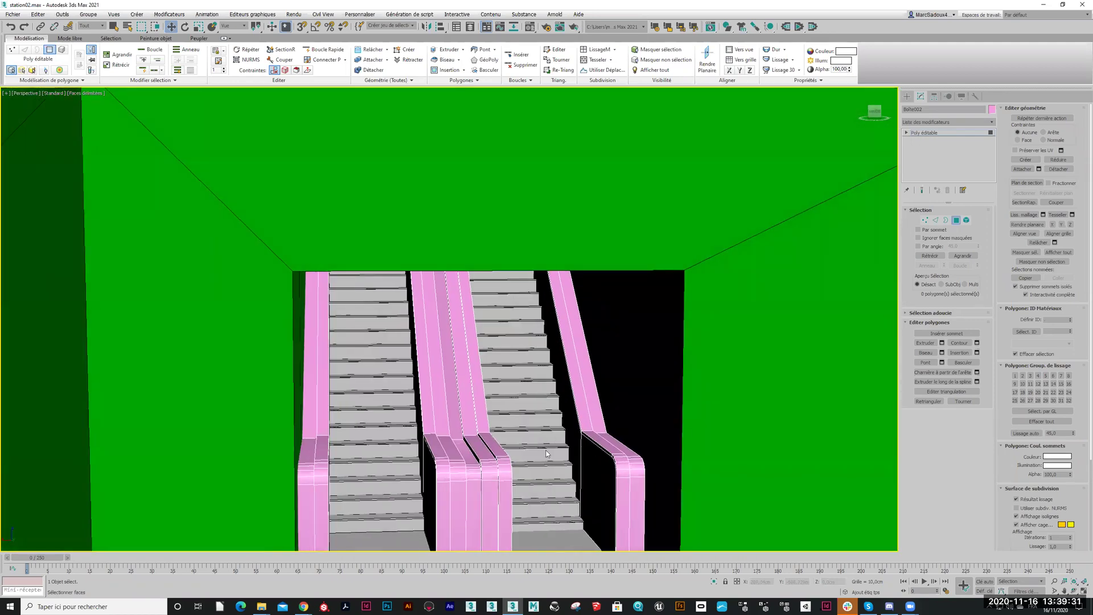
scroll(546, 454, "up", 3)
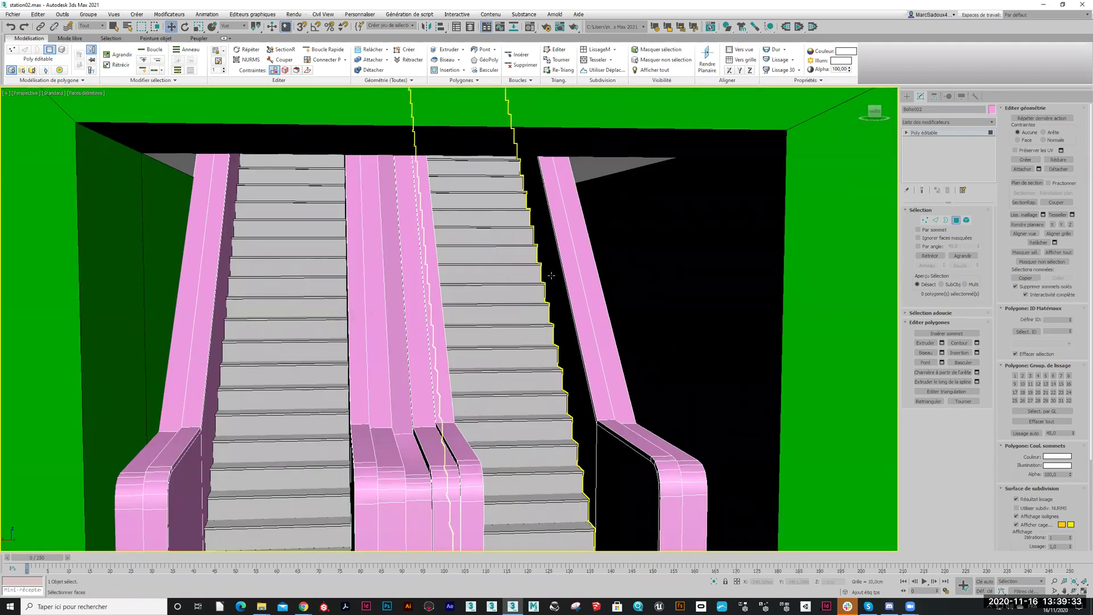
middle_click_drag(665, 396, 579, 384, "alt")
scroll(551, 396, "down", 5)
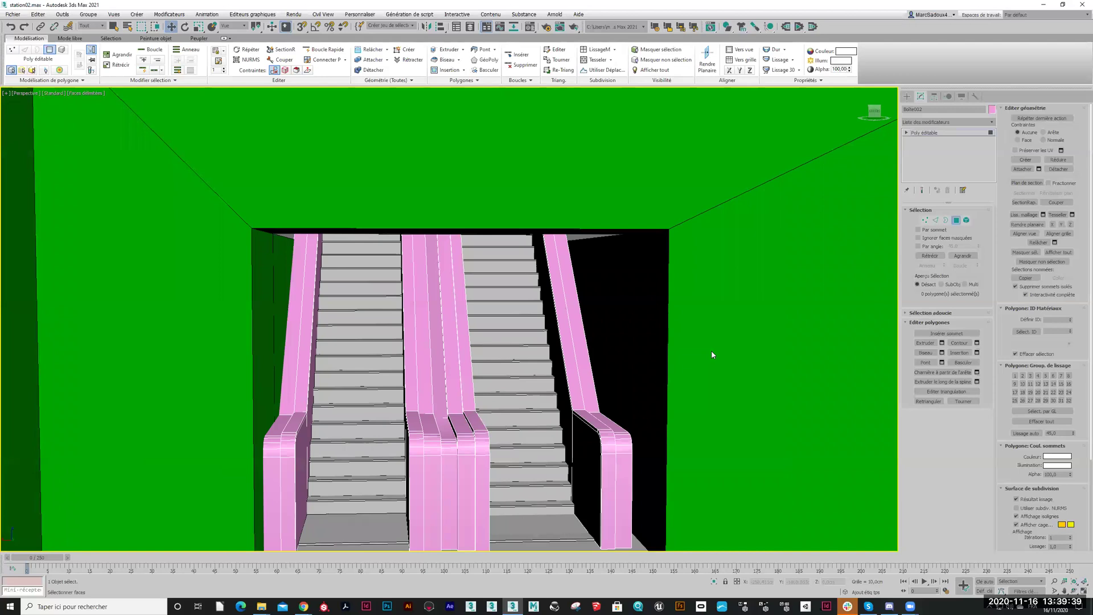
key("4")
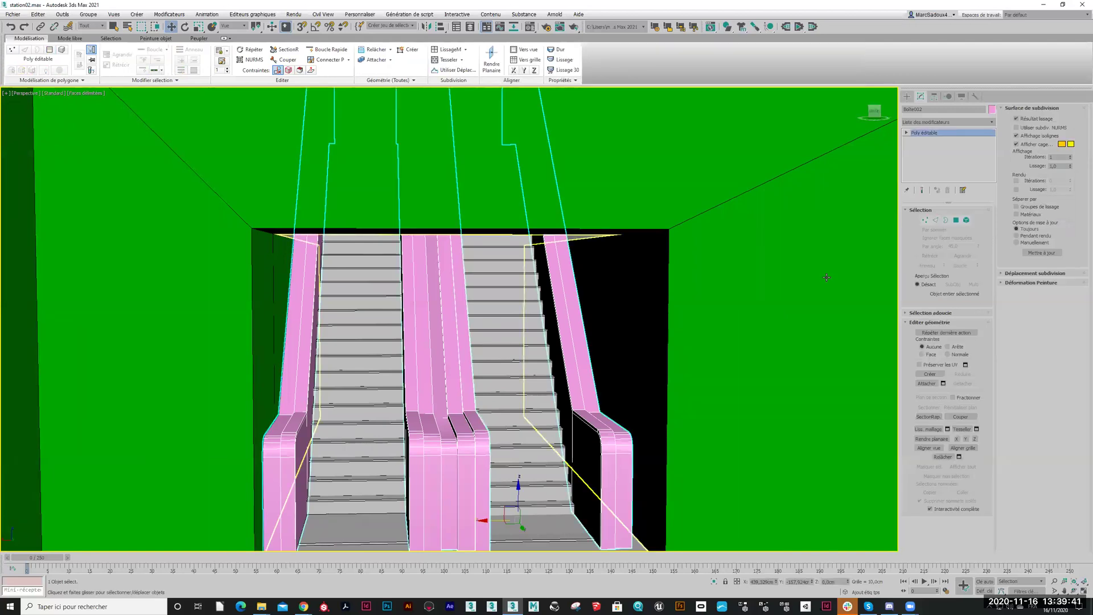
scroll(793, 329, "down", 8)
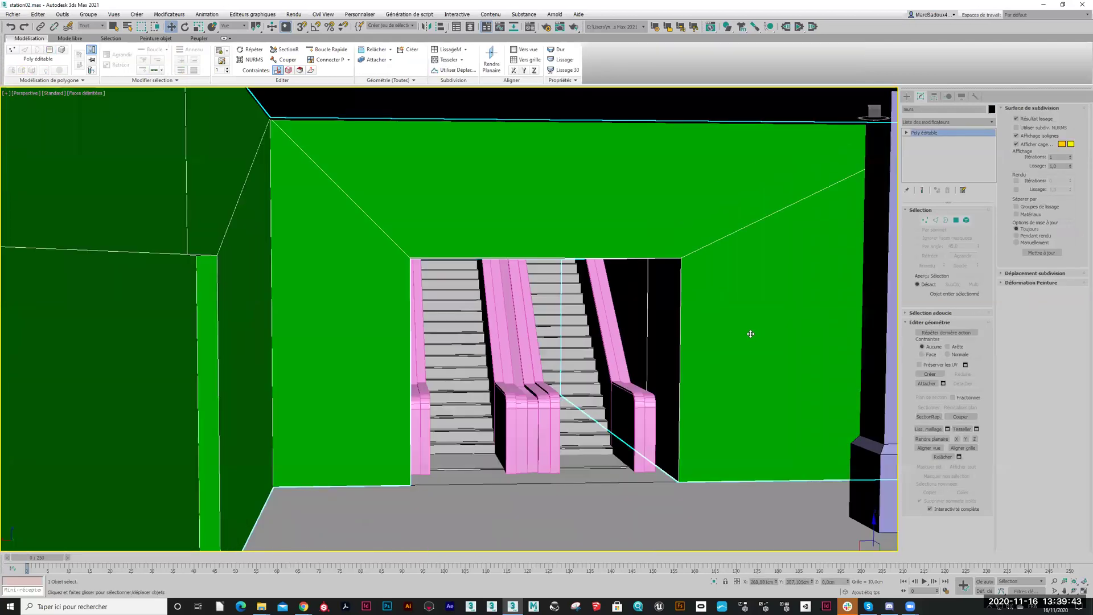
left_click(755, 347)
middle_click_drag(675, 336, 583, 452)
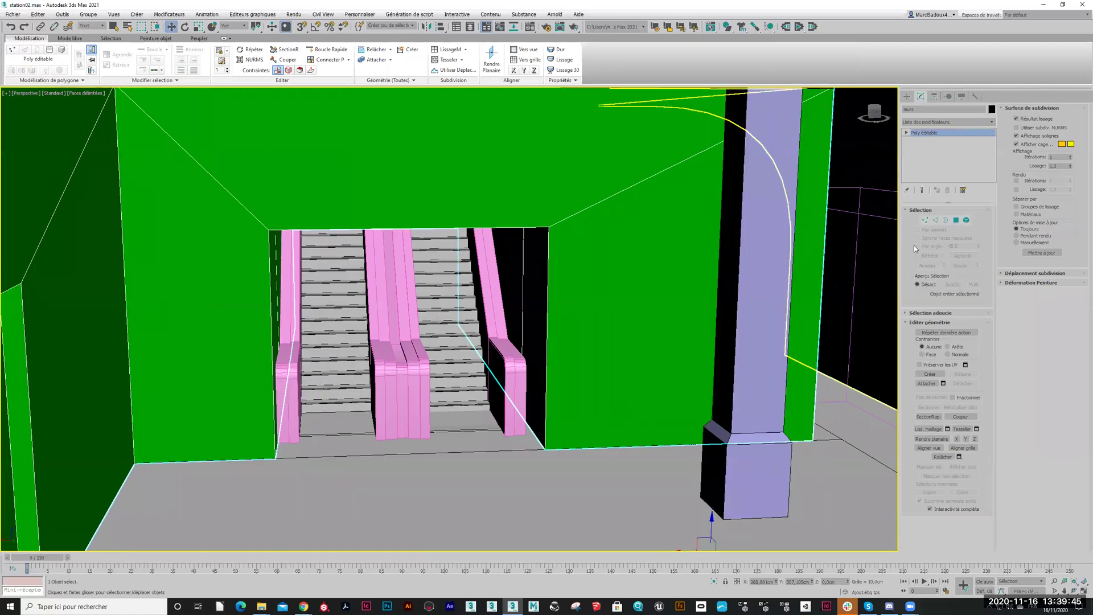
left_click(956, 221)
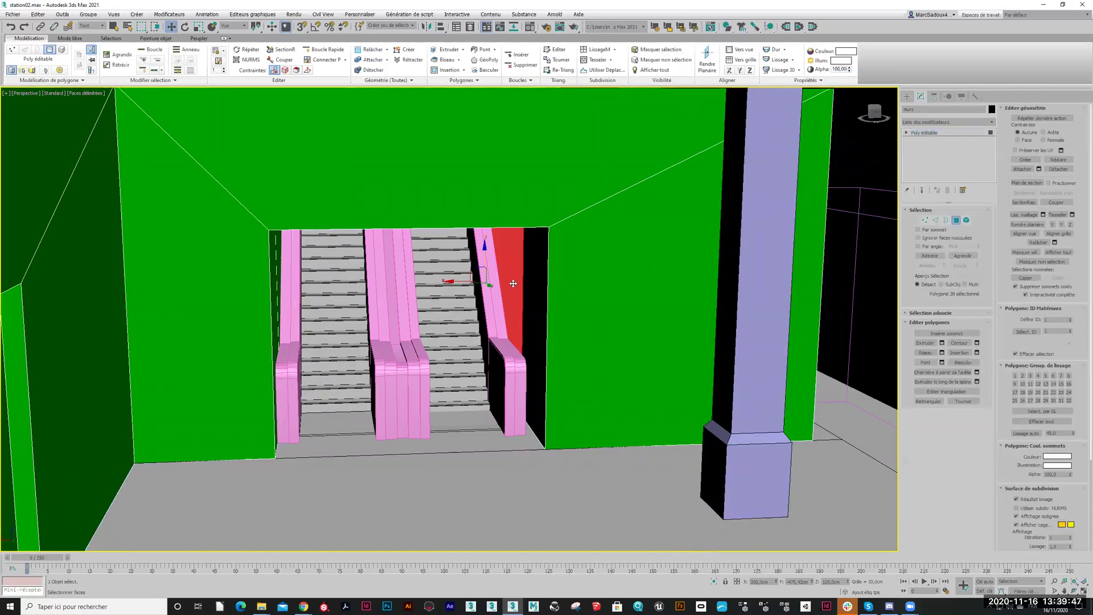
Select the four wall polygons along the side of the stairwell opening beside the escalator's outer railing
left_click(525, 292, "ctrl")
scroll(525, 292, "down", 10)
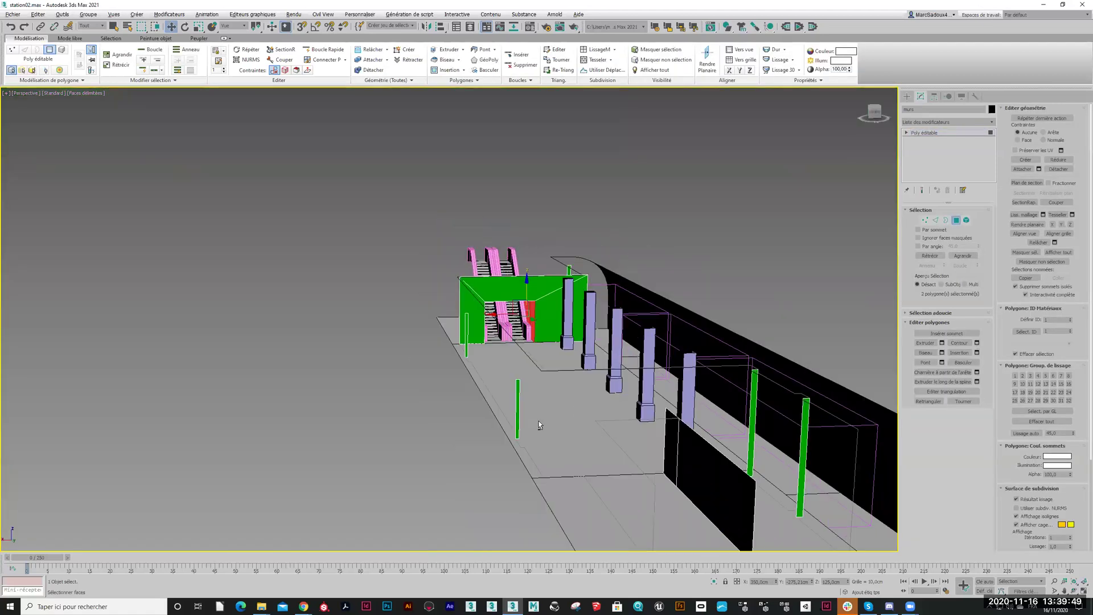
middle_click_drag(565, 412, 454, 439, "alt")
middle_click_drag(354, 273, 296, 363, "alt")
scroll(513, 286, "up", 5)
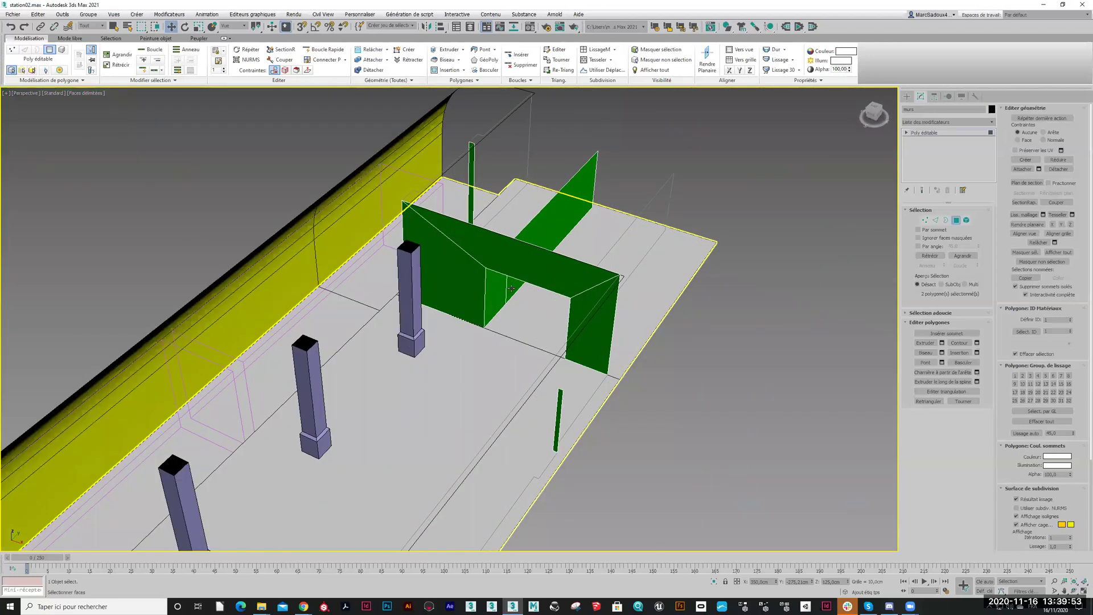
left_click(493, 295, "ctrl")
left_click(512, 289, "ctrl")
Move the selected stairwell side wall polygons slightly along X towards the escalator's outer railing
scroll(507, 316, "down", 8)
middle_click_drag(502, 338, 614, 316, "alt")
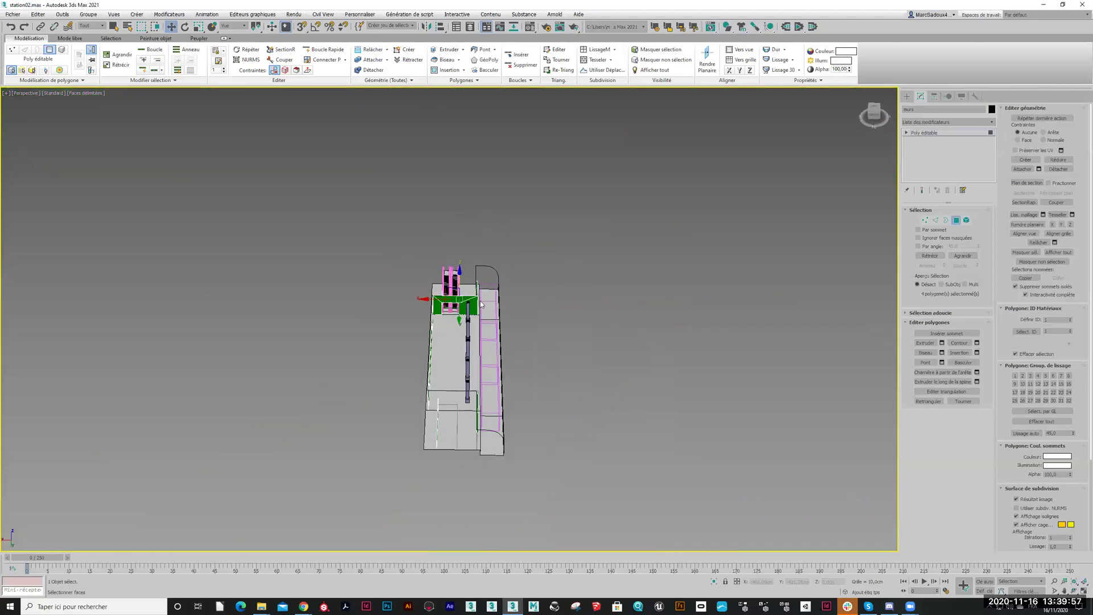
scroll(479, 300, "up", 10)
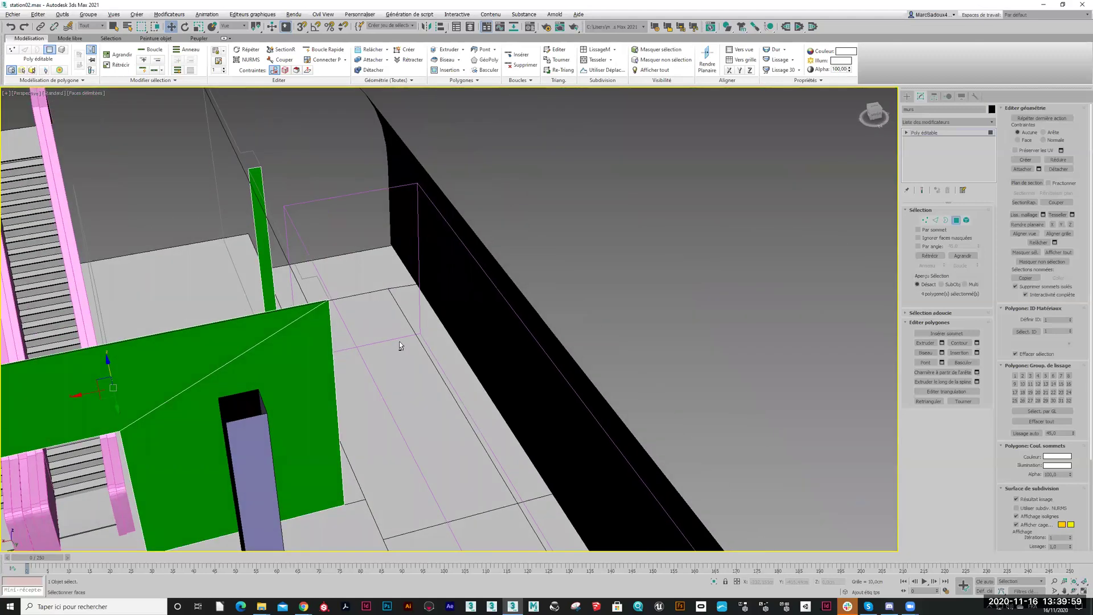
scroll(627, 346, "down", 5)
middle_click_drag(626, 347, 558, 361, "alt")
scroll(573, 369, "up", 5)
middle_click_drag(536, 410, 469, 145)
middle_click_drag(466, 265, 402, 266, "alt")
middle_click_drag(594, 339, 372, 294)
scroll(492, 308, "up", 4)
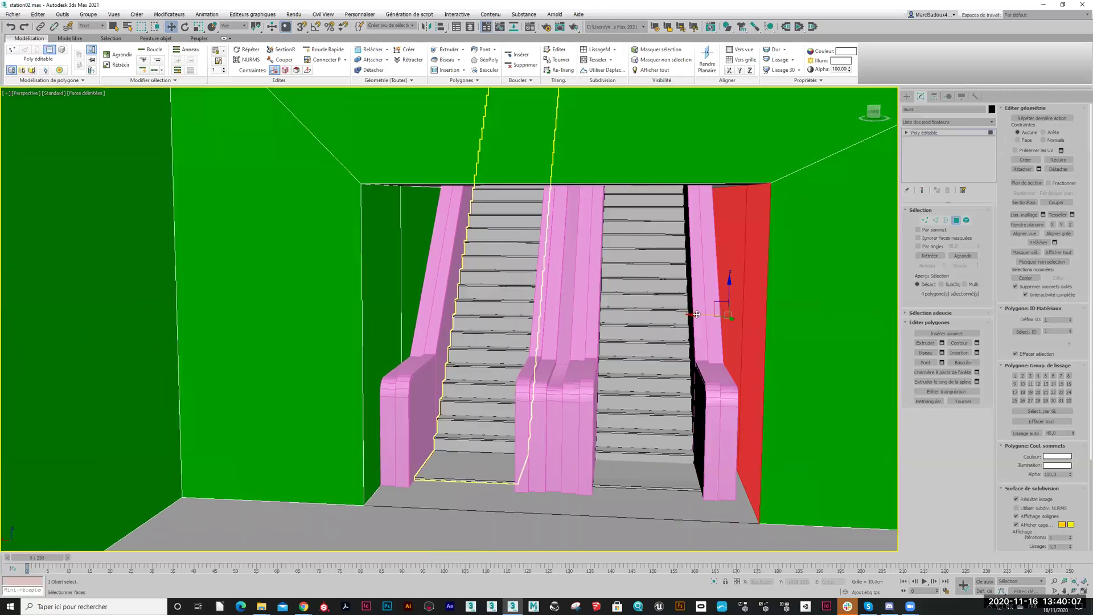
left_click_drag(697, 316, 681, 313)
scroll(591, 378, "down", 3)
middle_click_drag(692, 411, 585, 377)
middle_click_drag(586, 377, 669, 345, "alt")
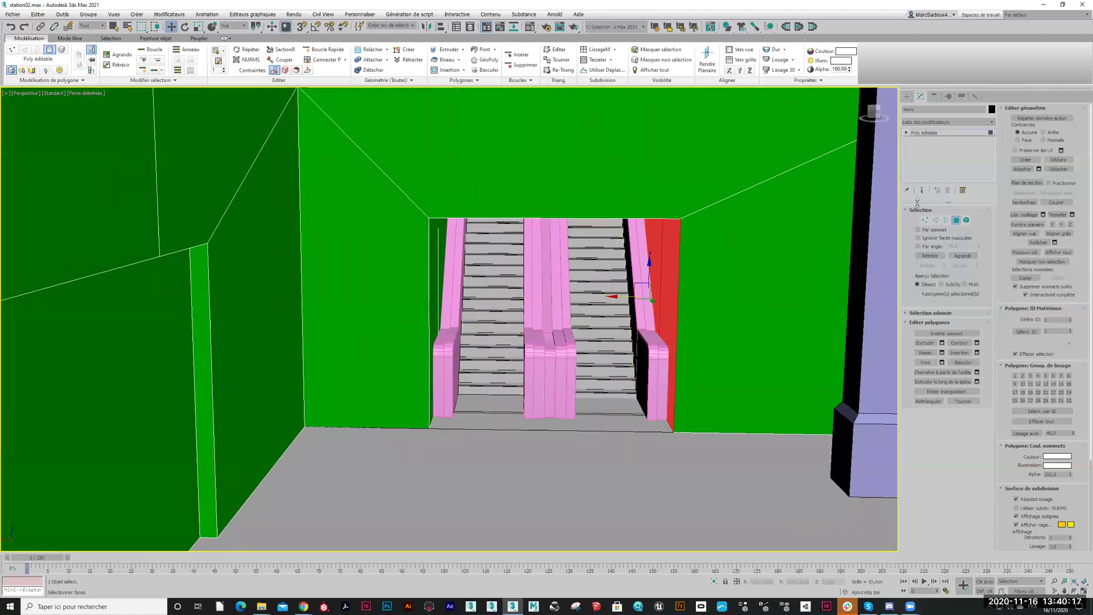
Leave polygon editing on the walls and nudge the escalator railing object slightly along X within the opening
left_click(956, 219)
scroll(359, 373, "up", 5)
middle_click_drag(548, 335, 435, 330)
left_click(430, 333)
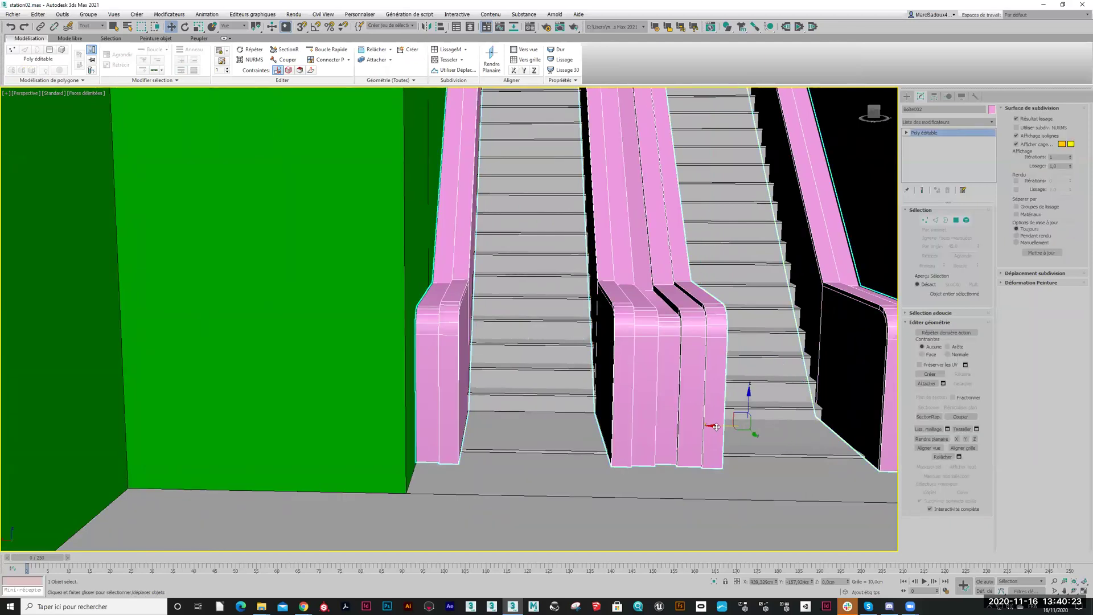
left_click_drag(716, 426, 716, 426)
middle_click_drag(716, 426, 552, 419)
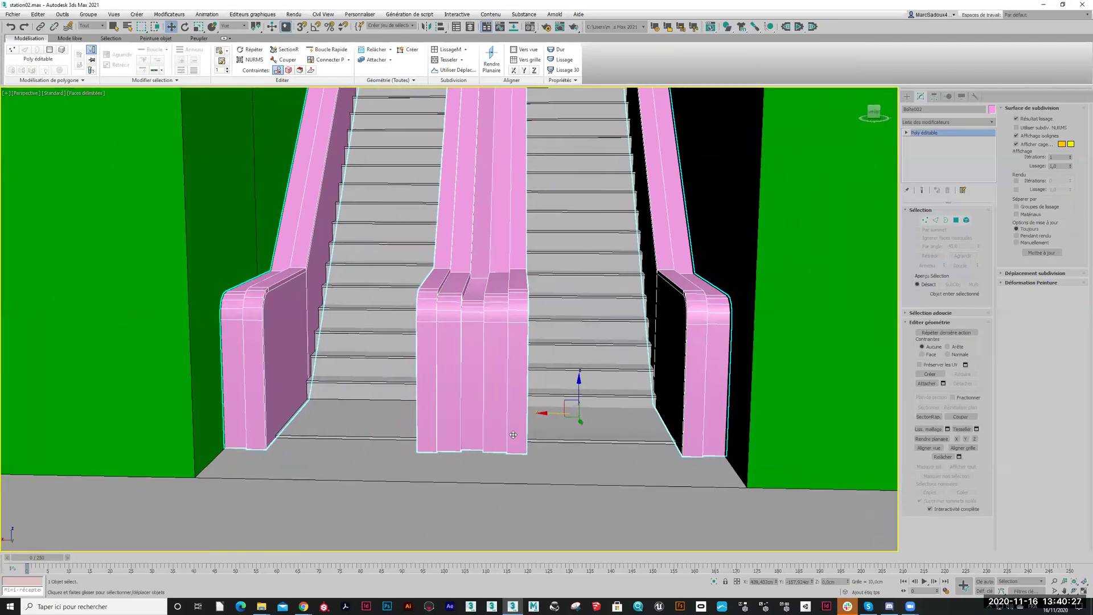
left_click_drag(553, 414, 551, 413)
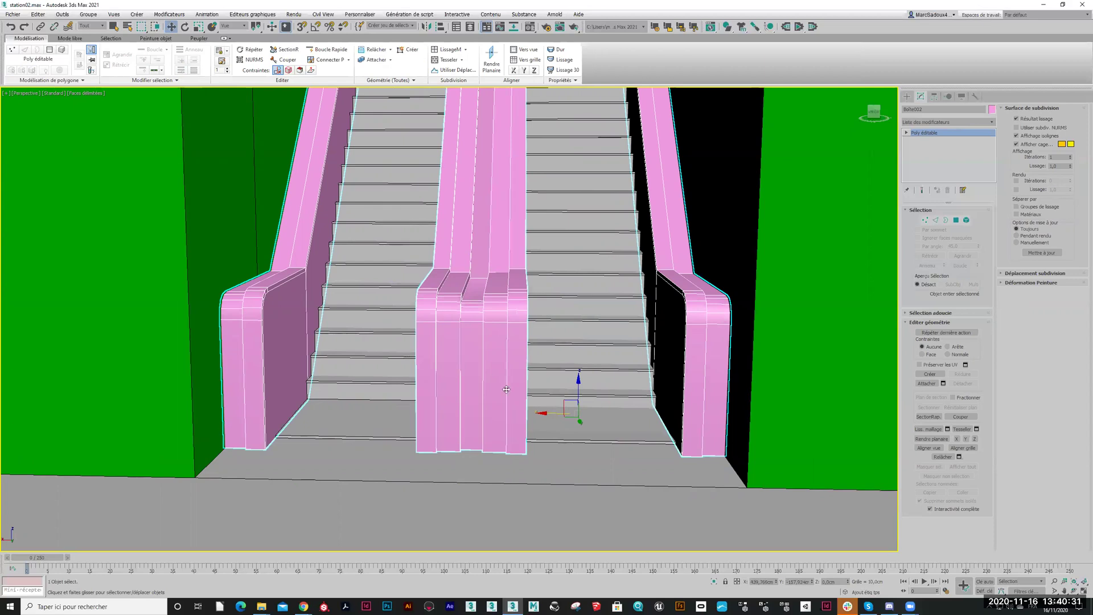
Select the walls object behind the escalator and switch it to edge editing
scroll(549, 410, "down", 6)
middle_click_drag(491, 370, 486, 285, "alt")
middle_click_drag(674, 218, 431, 338)
middle_click_drag(447, 285, 222, 268, "alt")
scroll(311, 178, "down", 5)
middle_click_drag(336, 220, 357, 291, "alt")
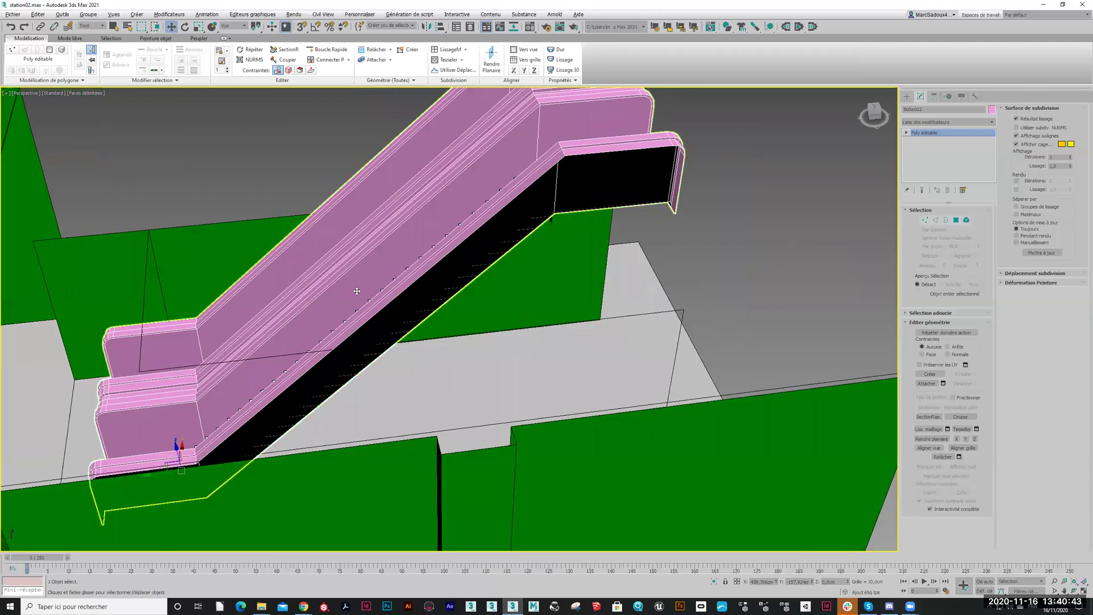
left_click(669, 289)
left_click(652, 313)
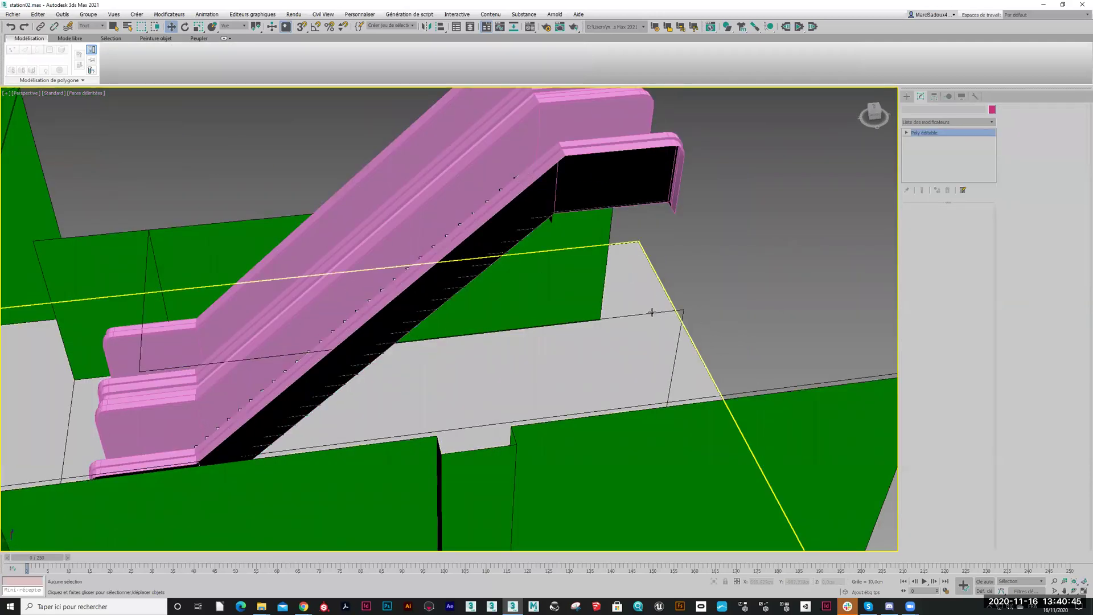
left_click(606, 230)
left_click(934, 220)
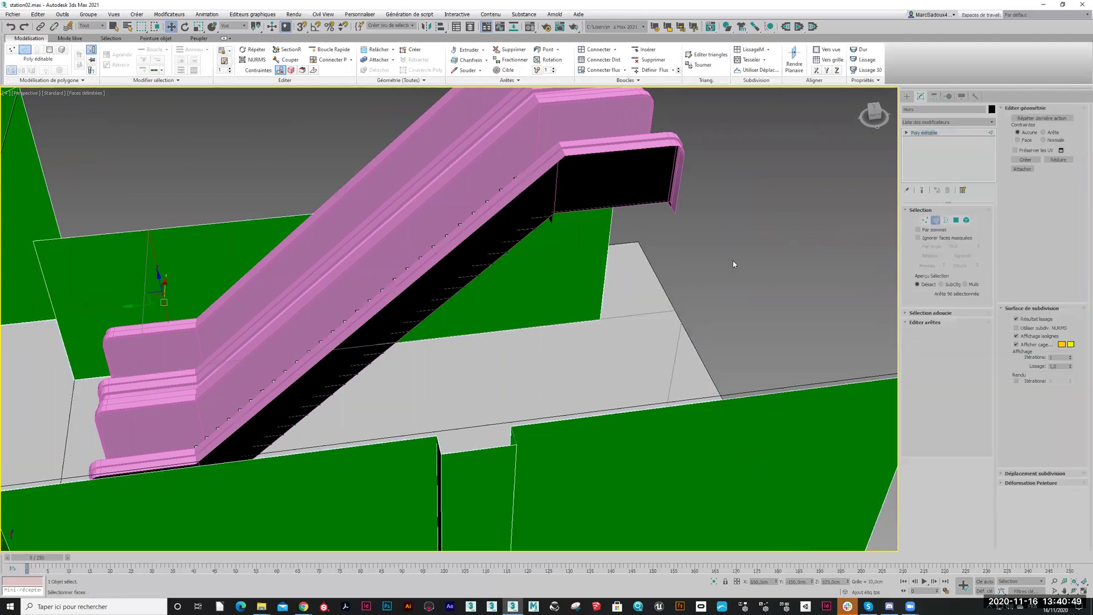
Move the vertical end edges of both stairwell side walls along Y to the beginning of the escalator's upper landing
left_click(606, 255)
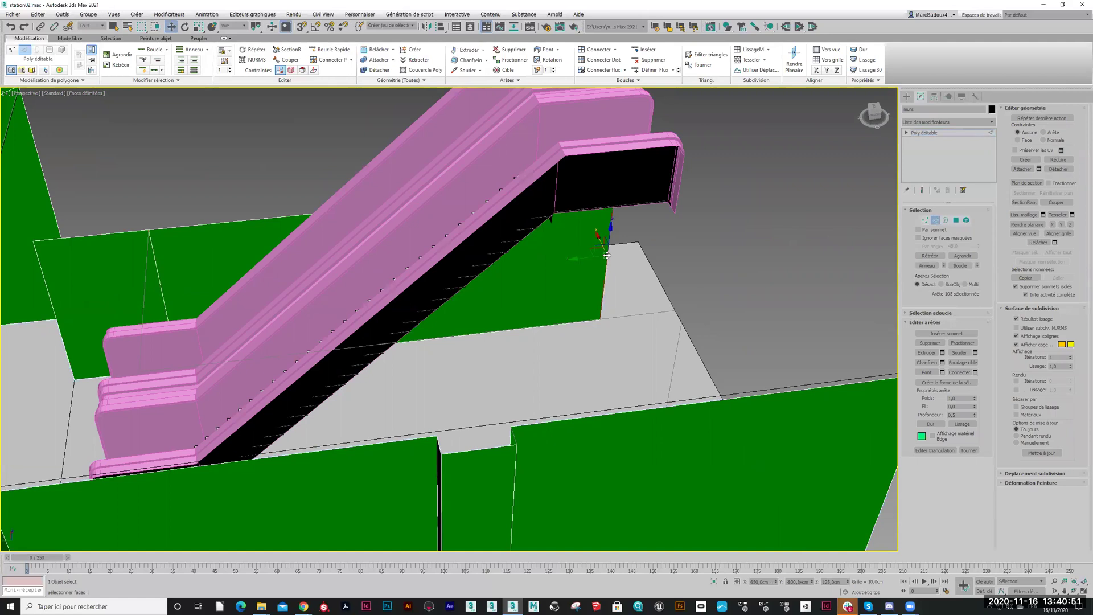
left_click(672, 374, "ctrl")
middle_click_drag(673, 380, 606, 368)
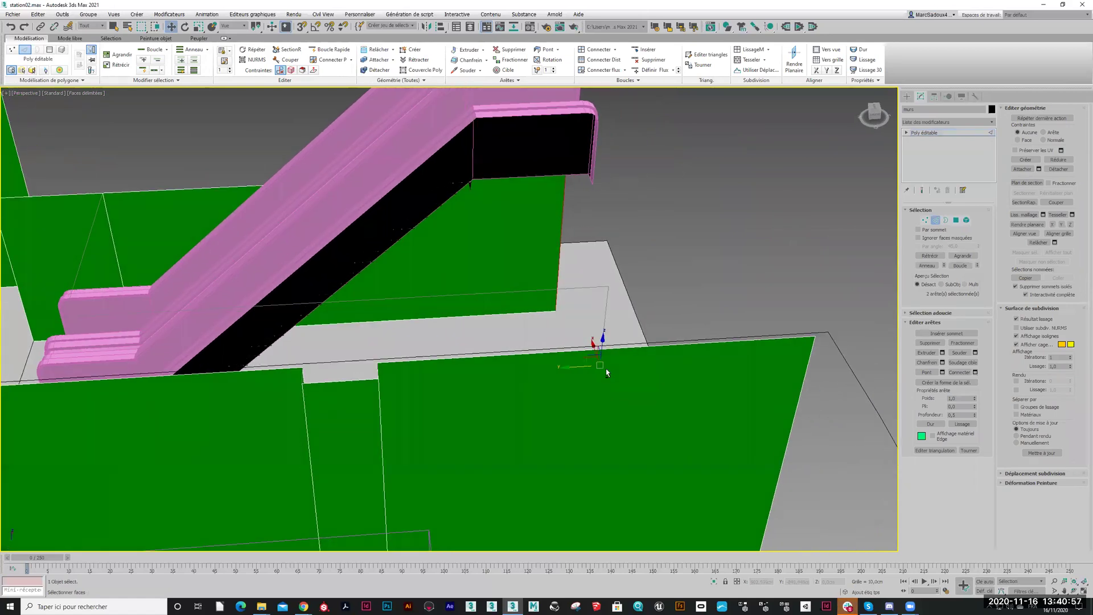
left_click_drag(575, 366, 473, 382)
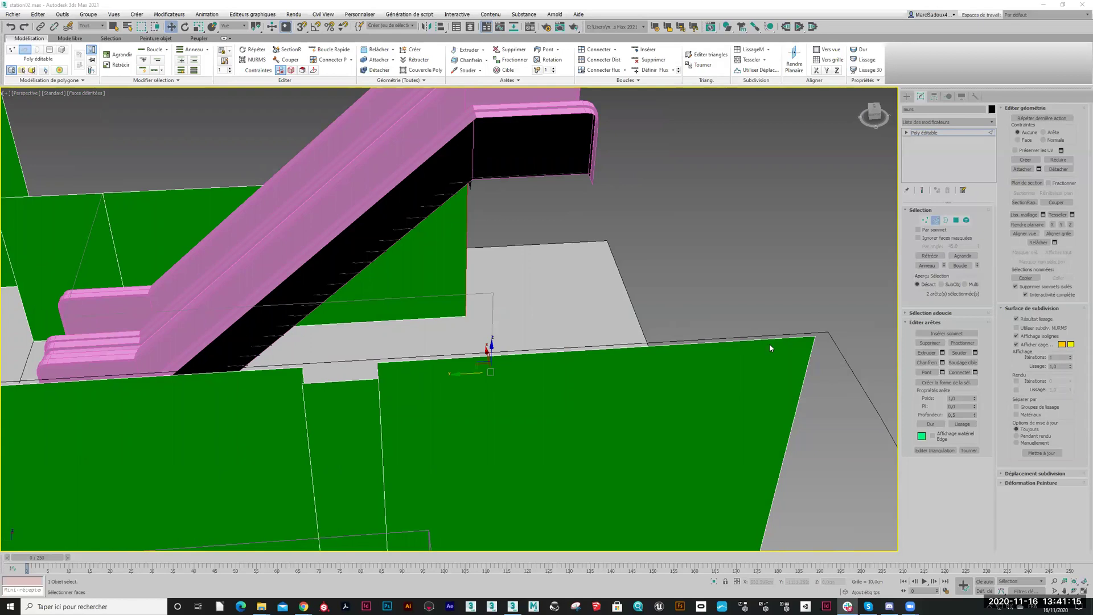
Raise the two upper end vertices of the stairwell side walls along Z above the escalator's upper railings
middle_click_drag(573, 334, 538, 346, "alt")
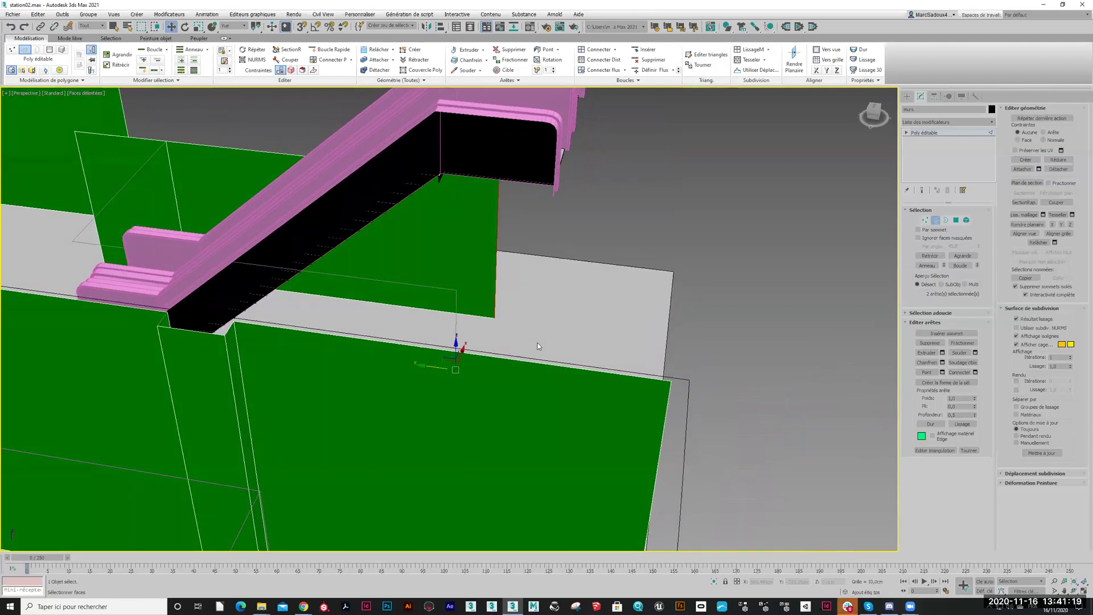
middle_click_drag(530, 305, 532, 306, "alt")
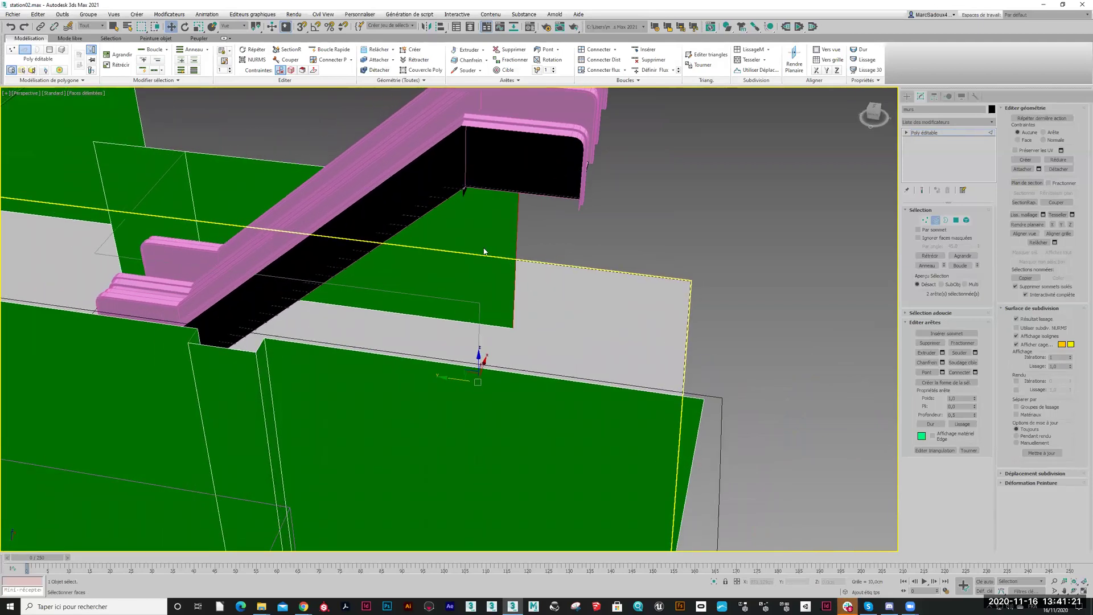
scroll(430, 210, "down", 3)
middle_click_drag(463, 240, 450, 247, "alt")
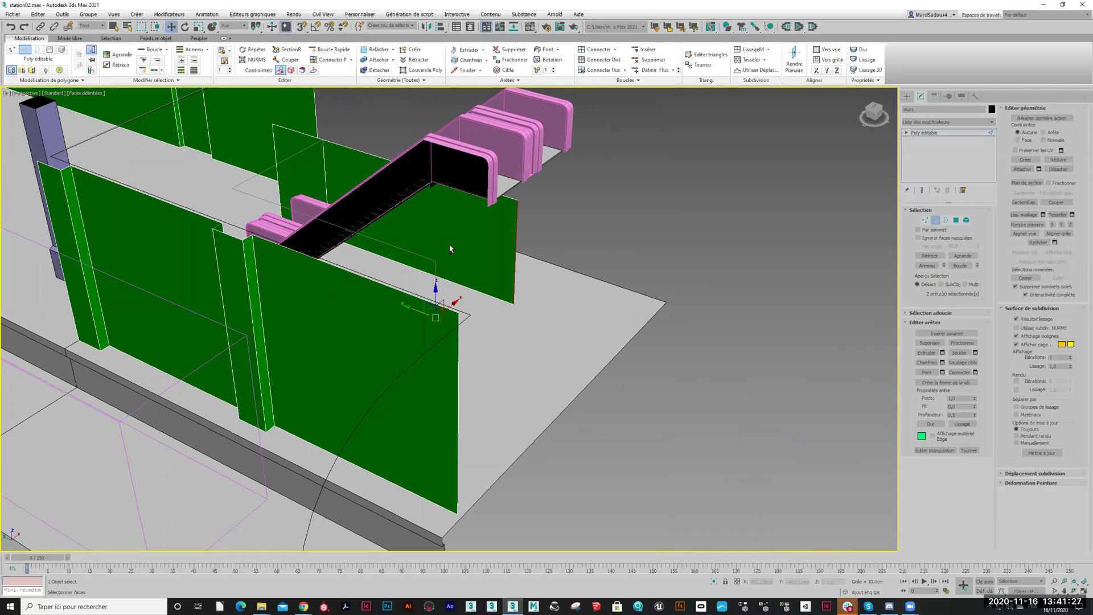
middle_click_drag(460, 245, 580, 343, "alt")
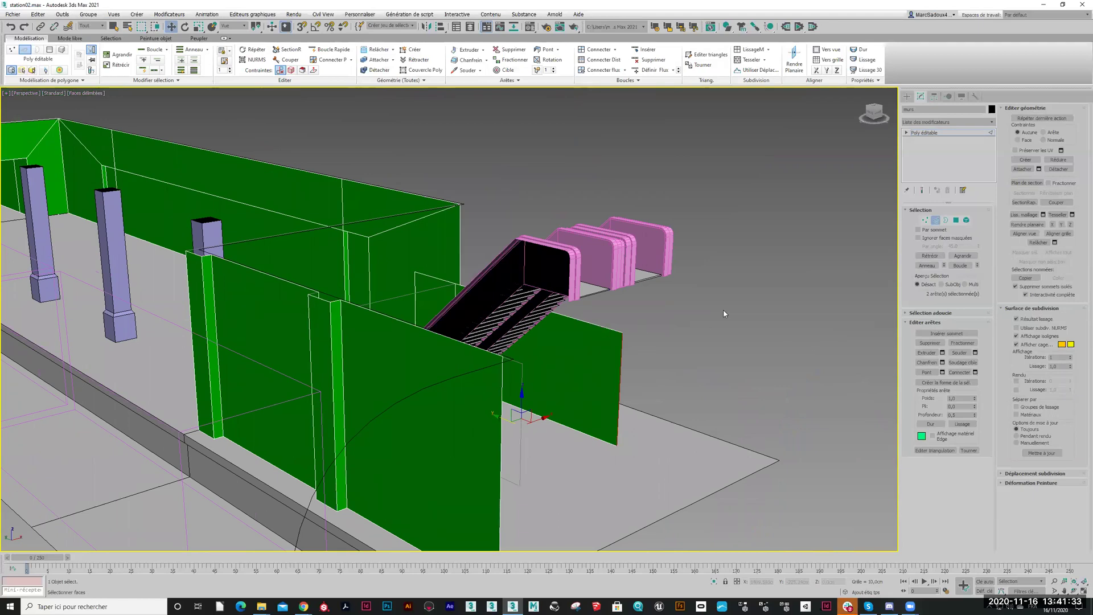
left_click(924, 221)
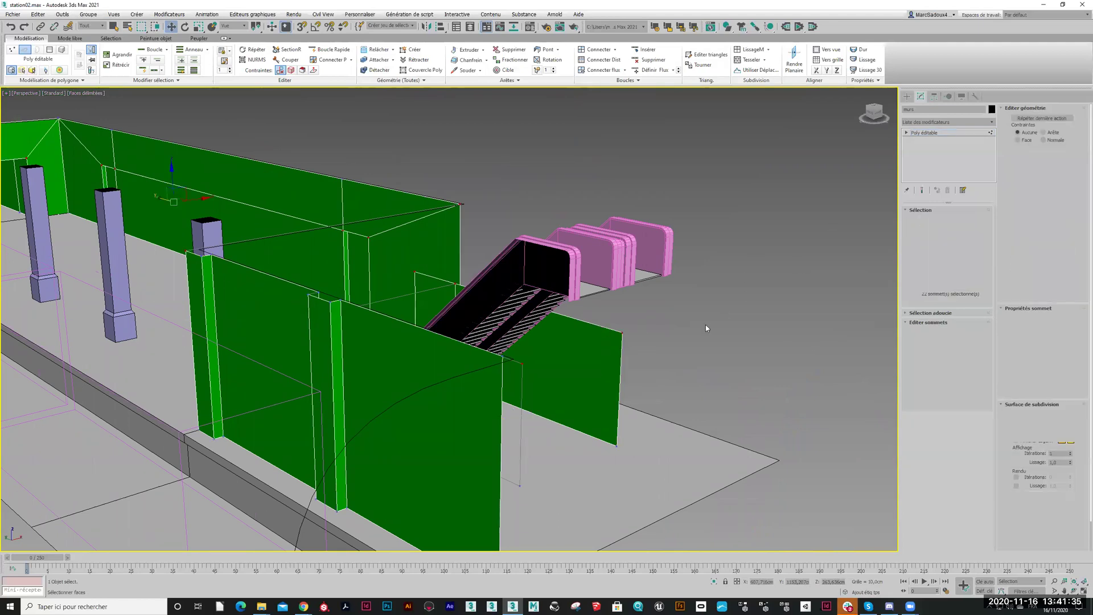
left_click(624, 332)
middle_click_drag(564, 383, 537, 379, "alt")
left_click(498, 353, "ctrl")
left_click_drag(563, 321, 576, 119)
Raise the two selected wall vertices slightly higher in the left view, checking them in wireframe and shaded display
key("l")
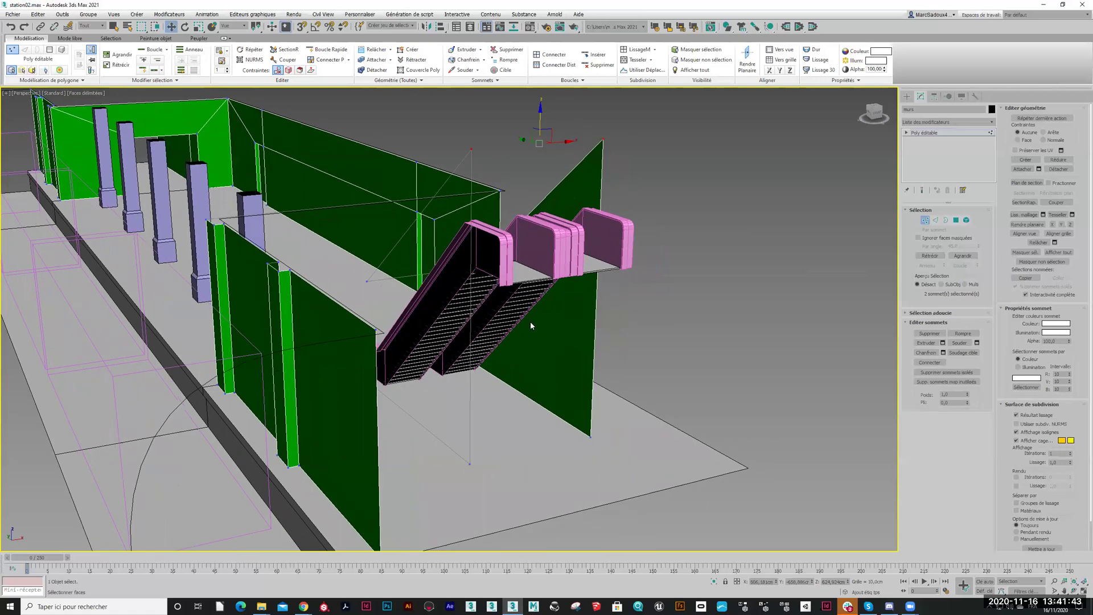
key("F3")
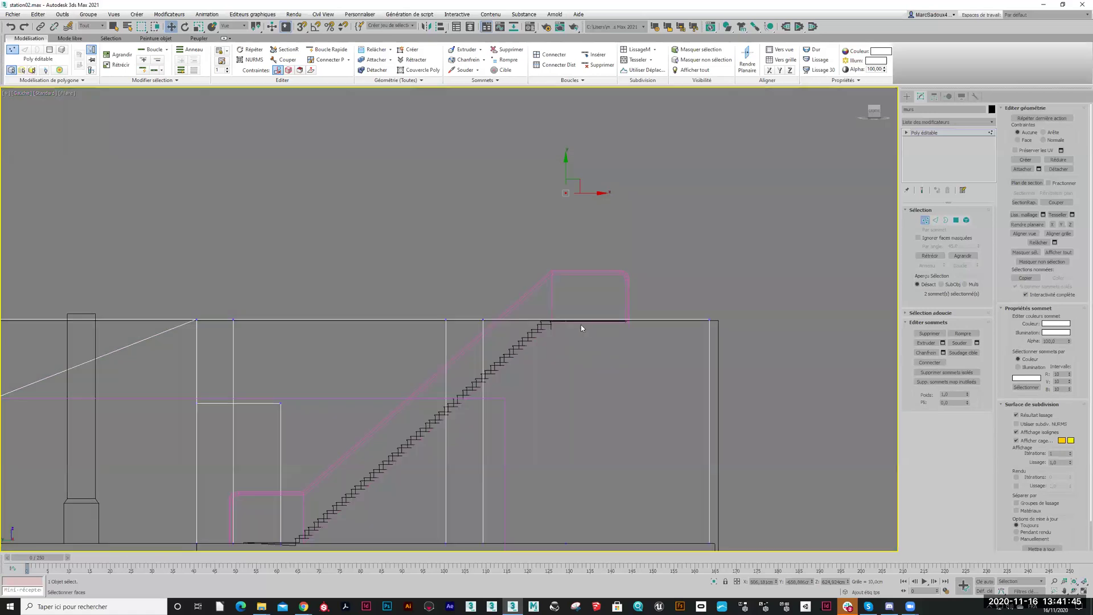
scroll(586, 302, "down", 3)
left_click_drag(579, 156, 580, 141)
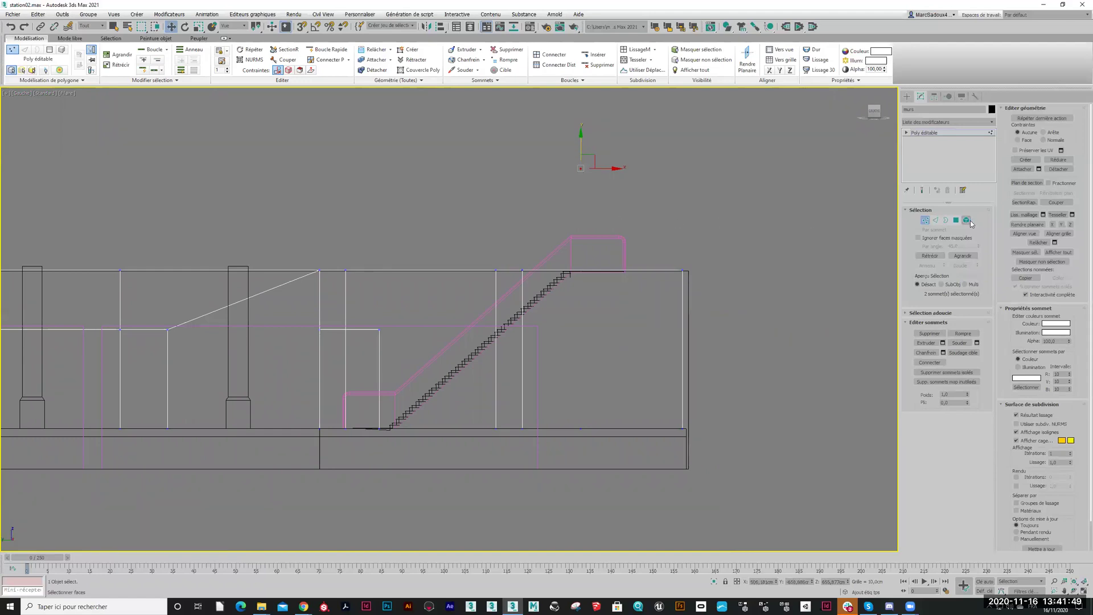
middle_click_drag(666, 244, 622, 268)
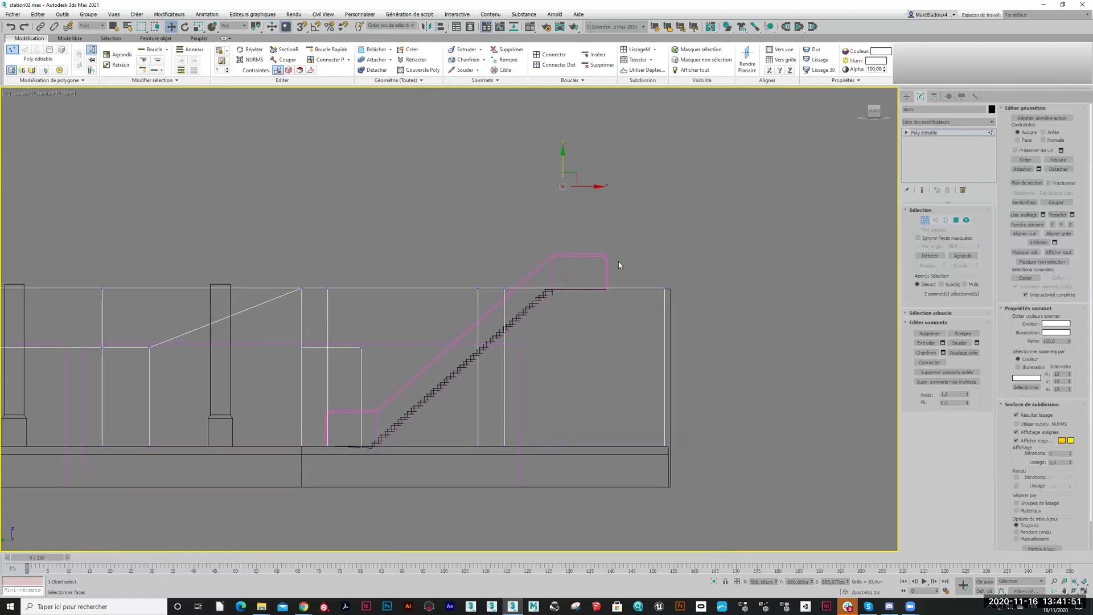
key("F3")
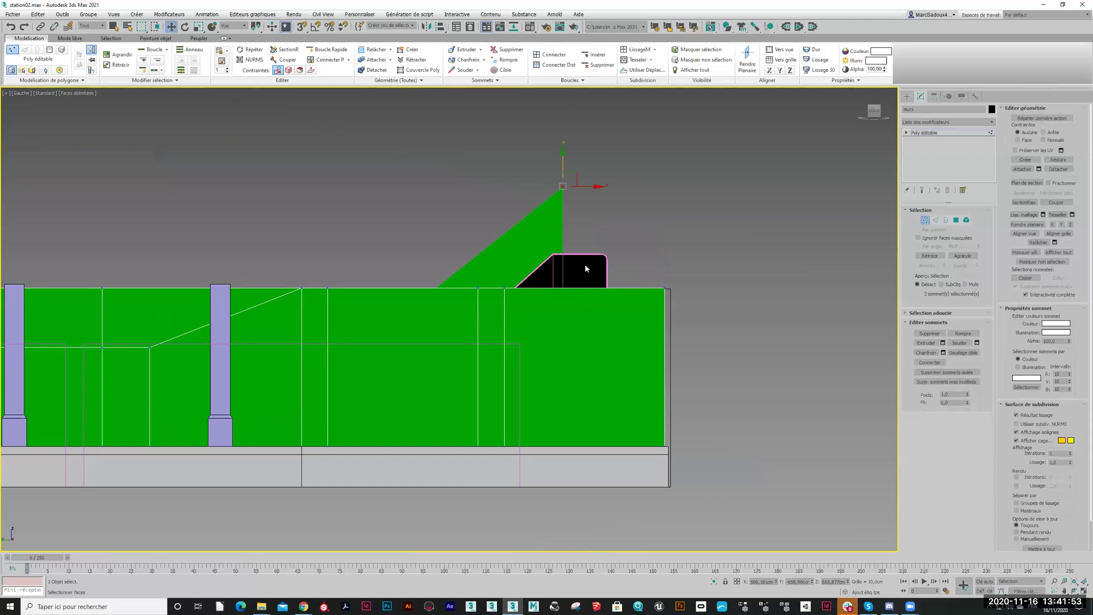
Show the walls see-through and raise the two selected stairwell wall vertices further along Z until the slope runs parallel to the escalator railings
key("alt+x")
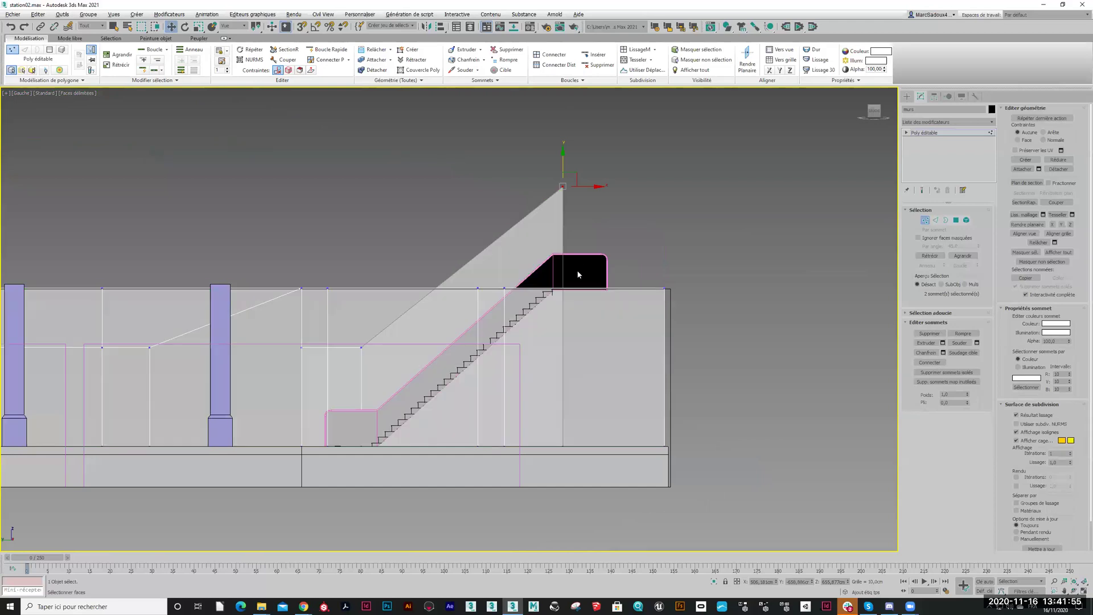
middle_click_drag(560, 319, 536, 295)
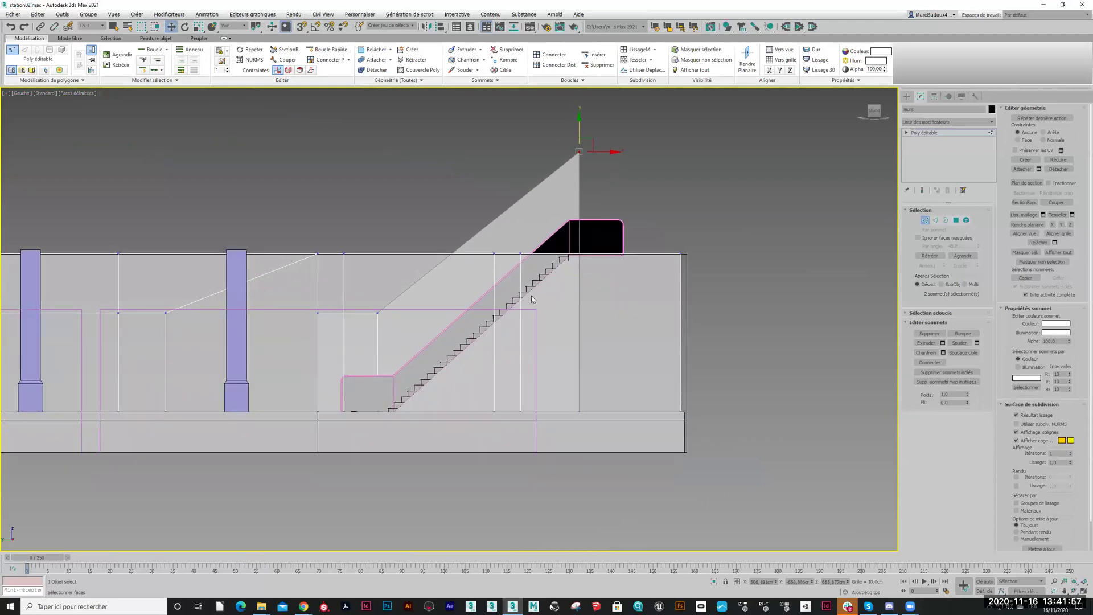
scroll(536, 295, "up", 3)
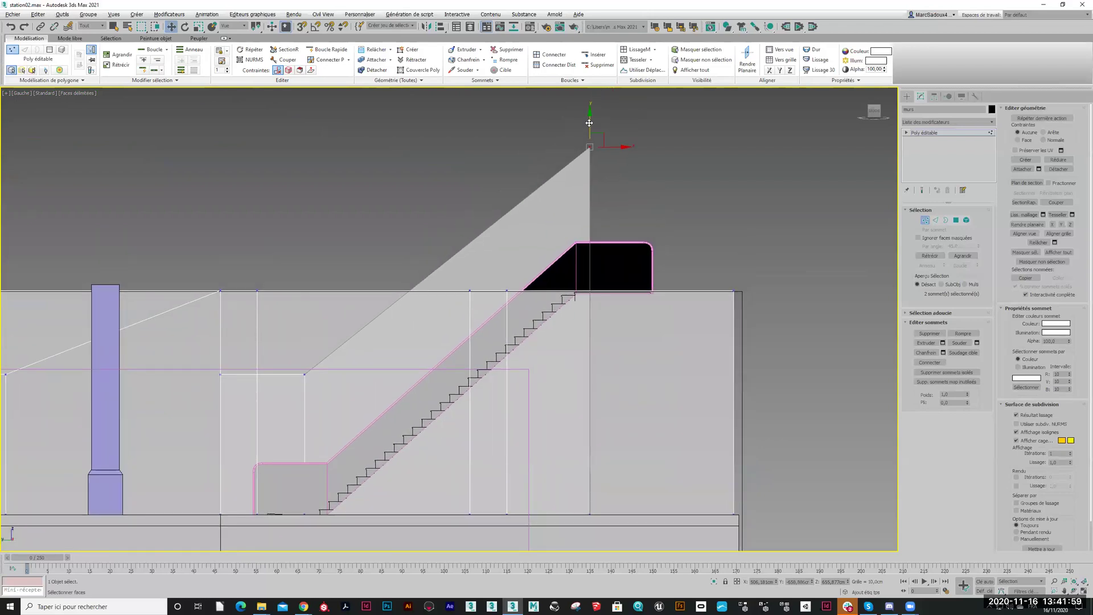
left_click_drag(589, 122, 585, 110)
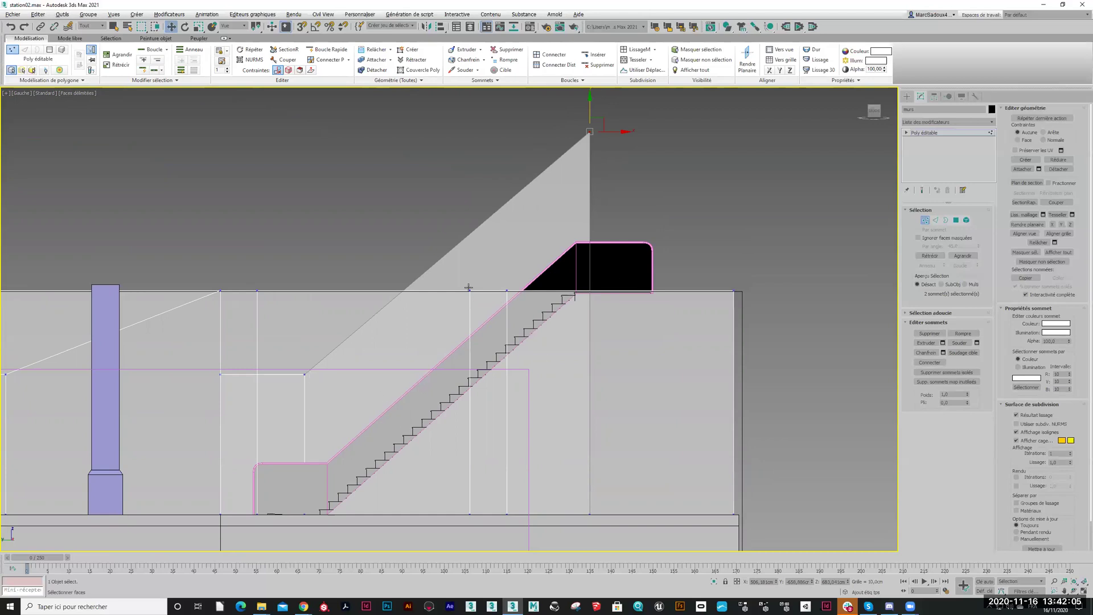
middle_click_drag(516, 183, 498, 211)
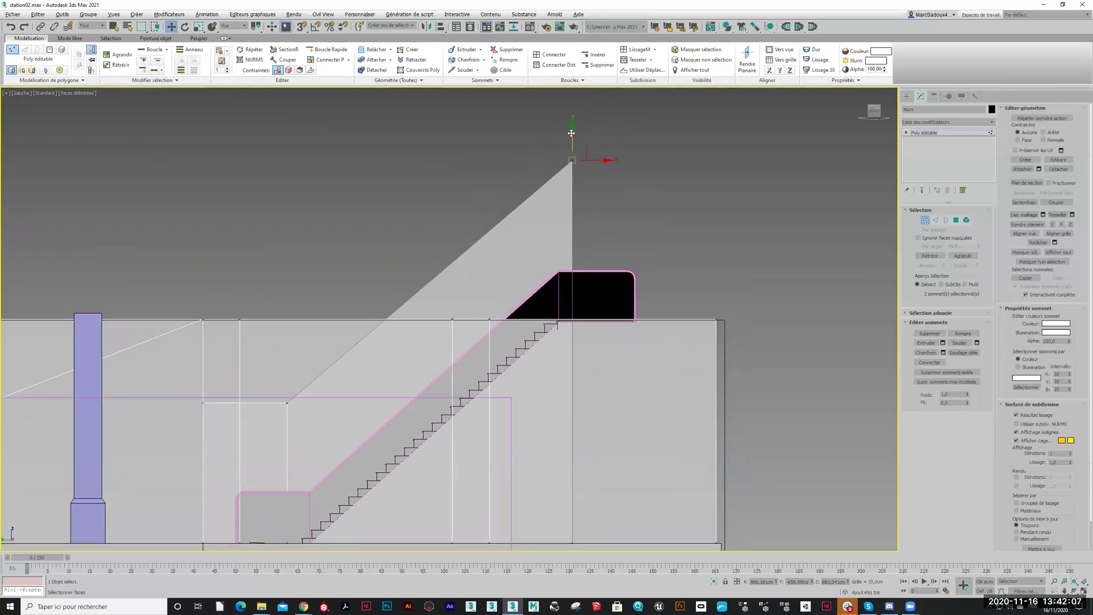
left_click_drag(572, 133, 571, 132)
middle_click_drag(587, 299, 578, 285)
scroll(578, 285, "down", 4)
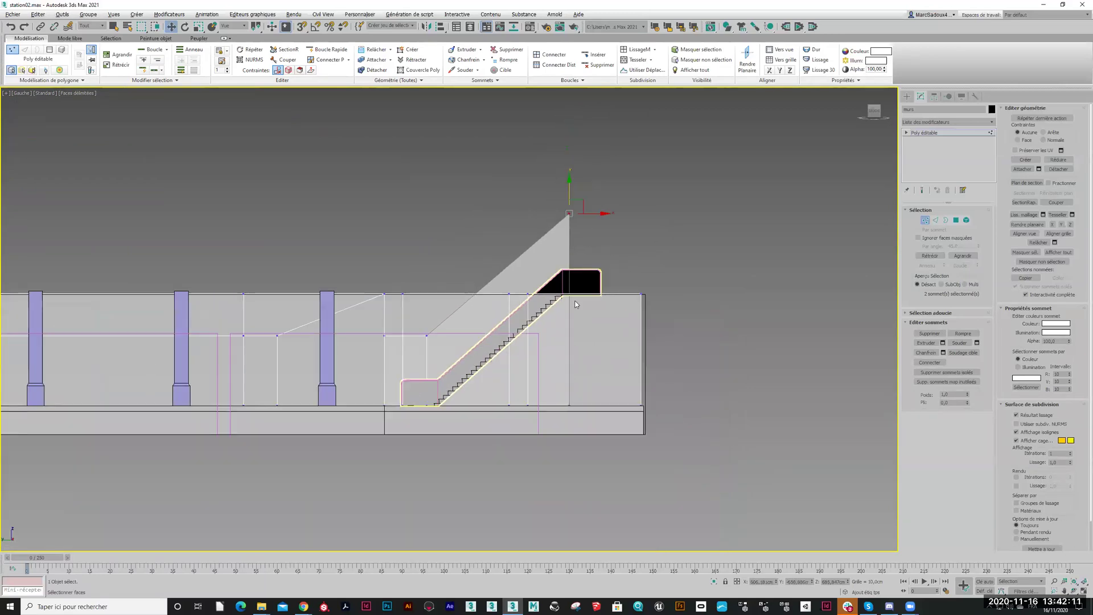
In the perspective view, extrude the two vertical end edges of the stairwell side walls along Y past the escalator's upper landing
key("p")
middle_click_drag(578, 359, 558, 376, "alt")
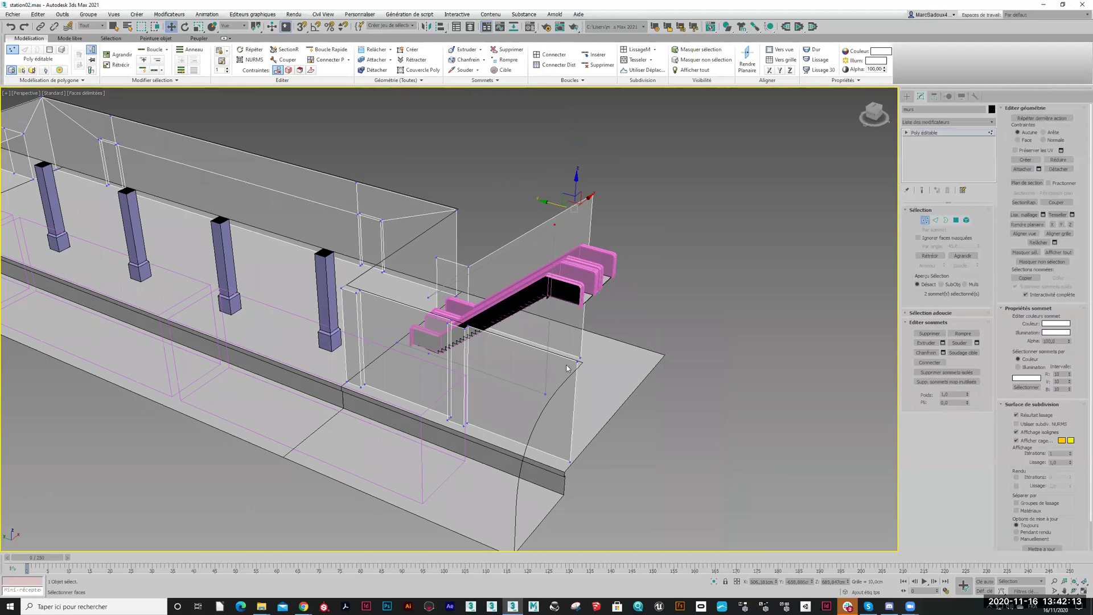
left_click(935, 219)
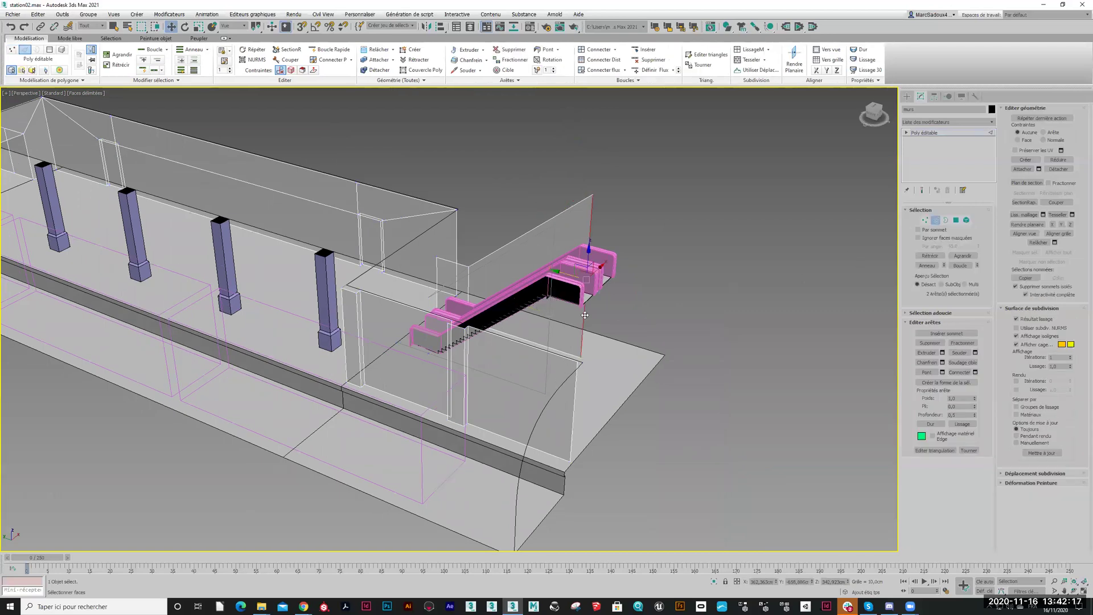
left_click_drag(563, 273, 625, 310, "shift")
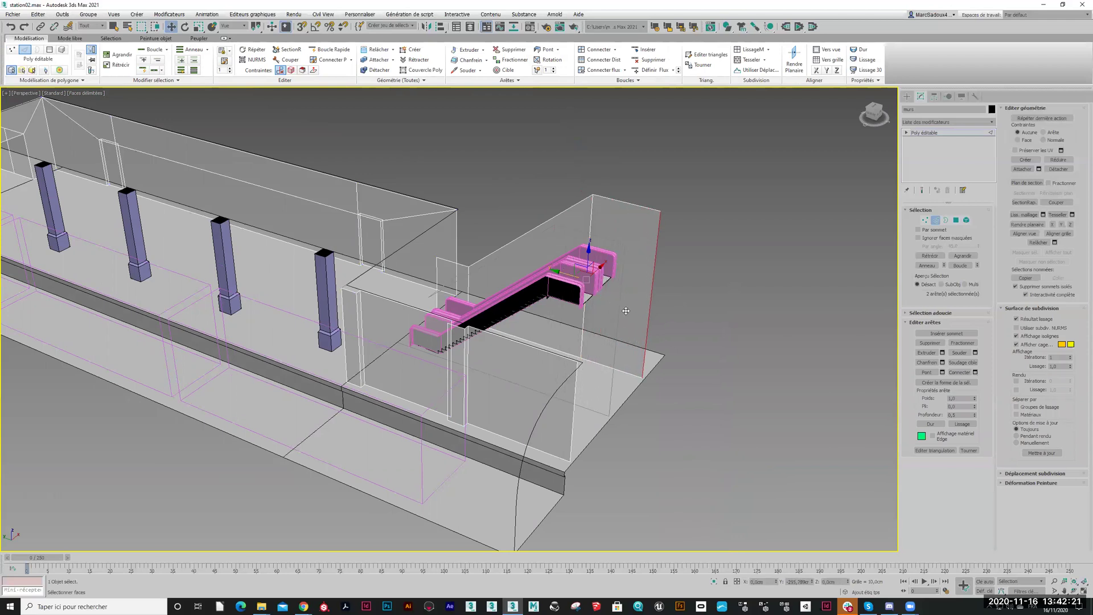
Bridge the sloped and horizontal upper edges of both stairwell side walls to form a ceiling above the escalator
middle_click_drag(625, 310, 449, 394, "alt")
scroll(469, 376, "up", 3)
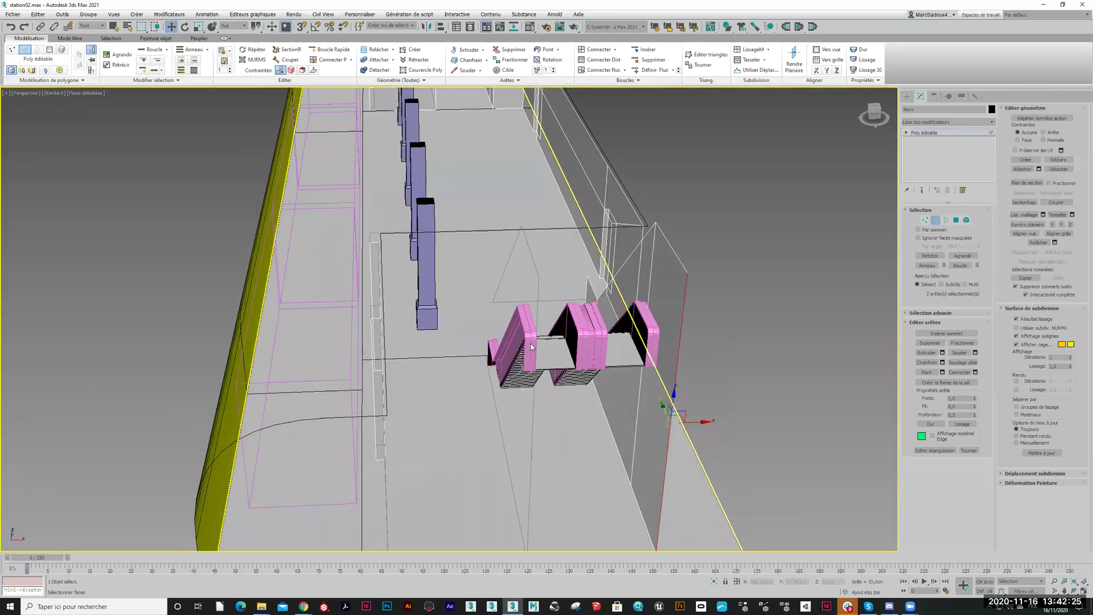
scroll(578, 356, "up", 4)
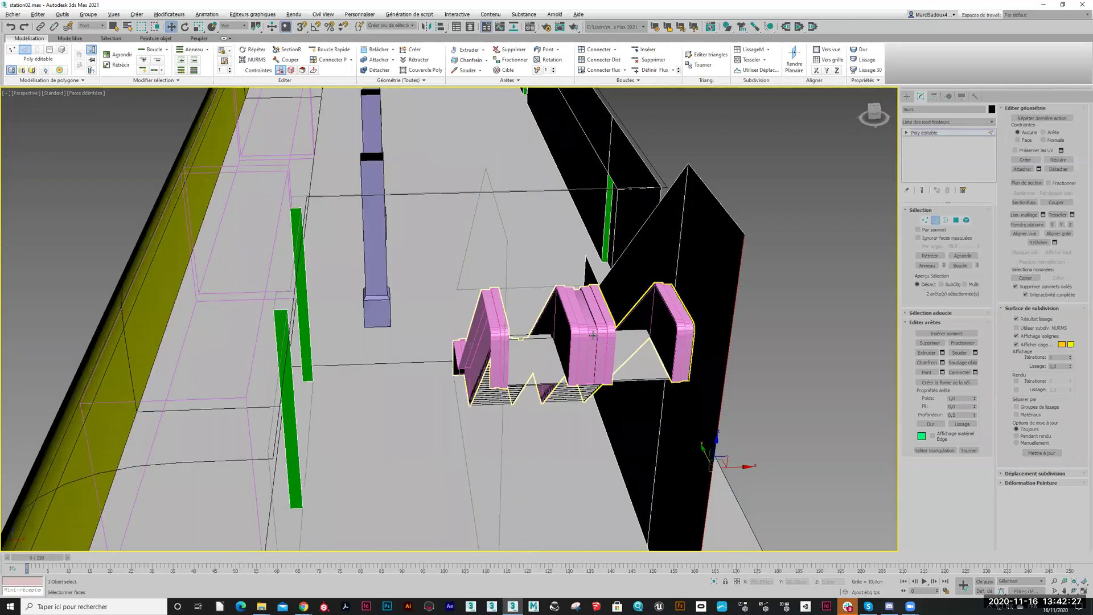
middle_click_drag(572, 288, 406, 265, "alt")
left_click(377, 247)
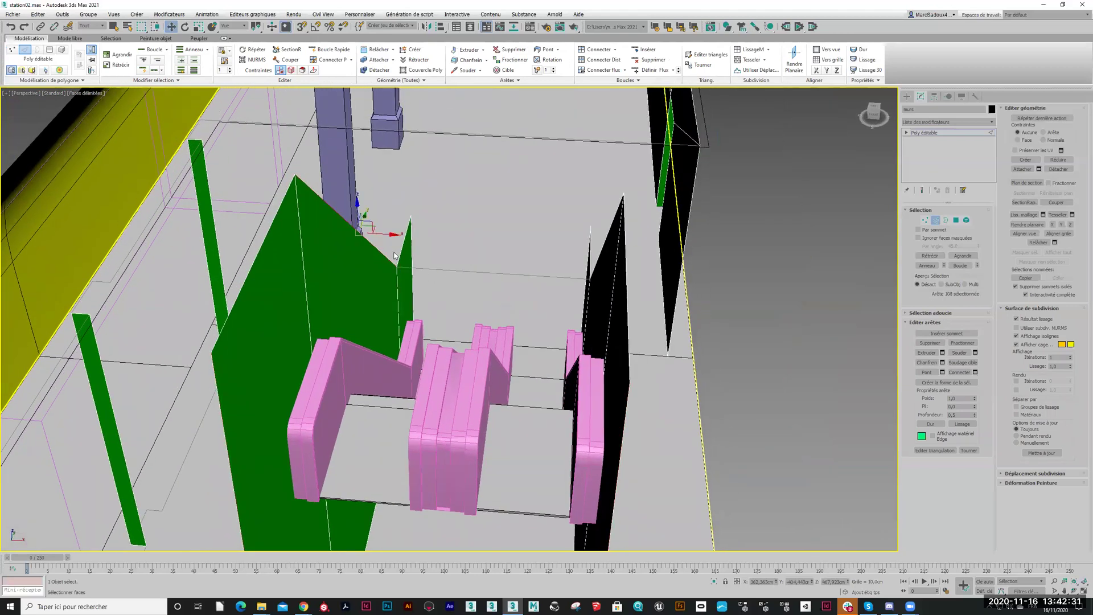
left_click(599, 256)
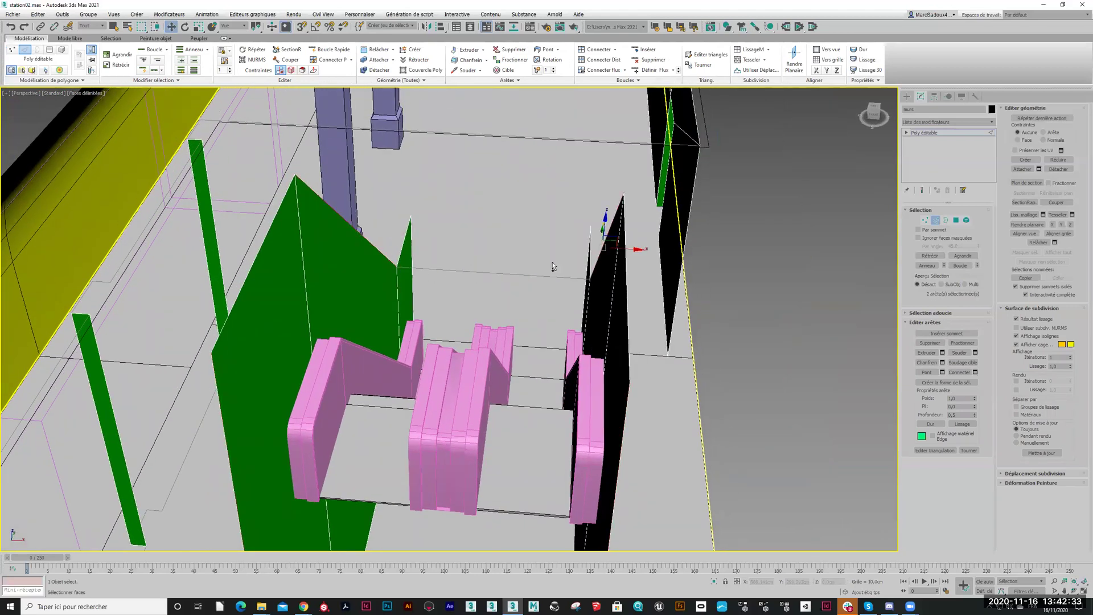
left_click(256, 260, "ctrl")
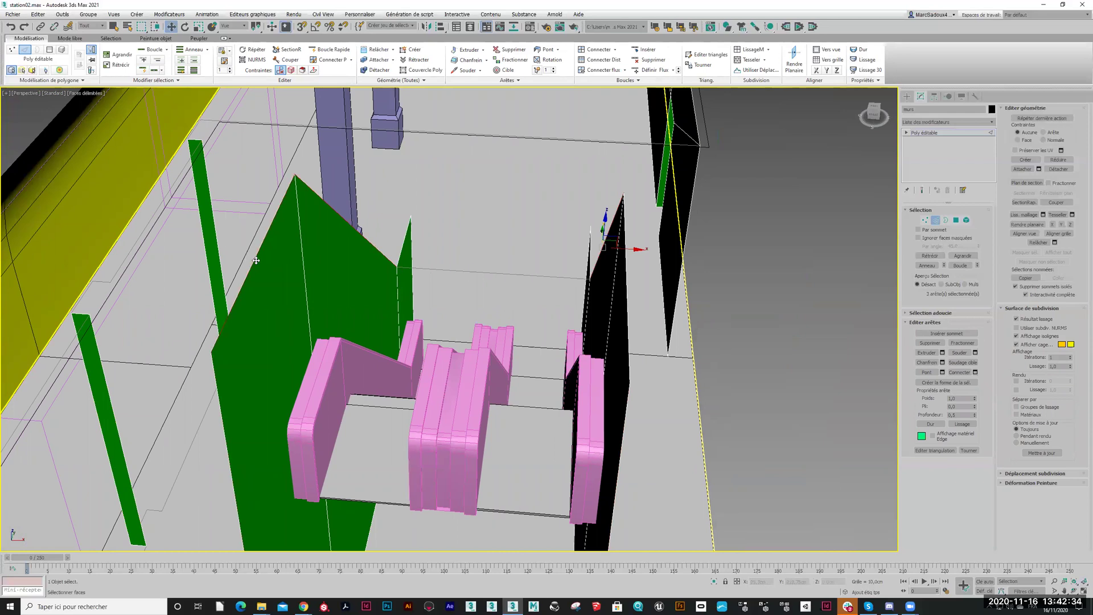
left_click(629, 322, "ctrl")
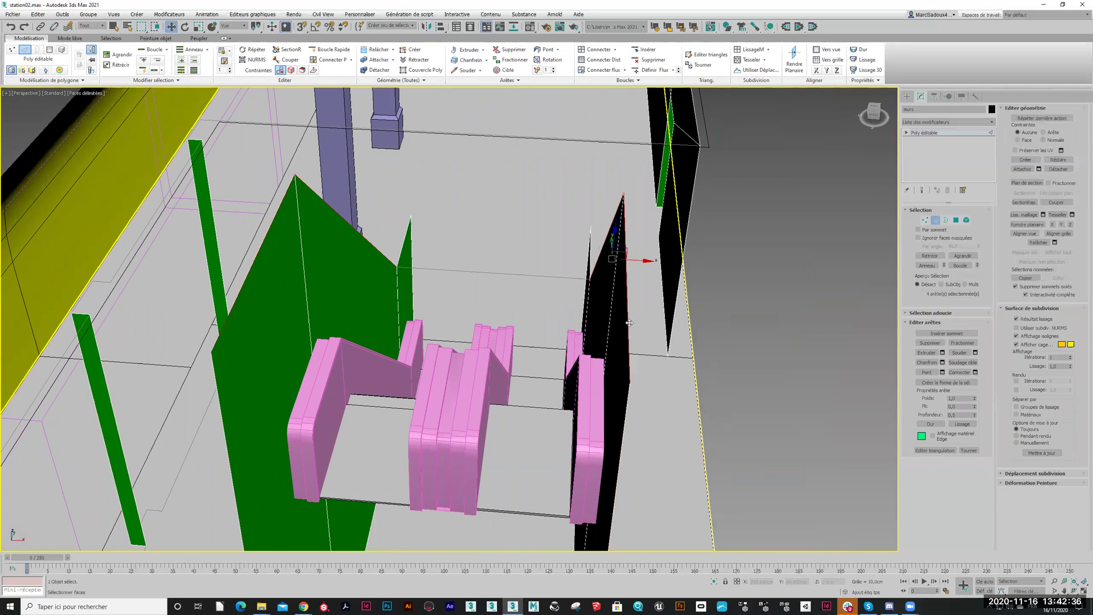
left_click(927, 372)
scroll(629, 364, "down", 2)
mouse_move(619, 360)
middle_mouse_down("alt")
mouse_move(628, 338)
mouse_move(616, 343)
middle_mouse_up("alt")
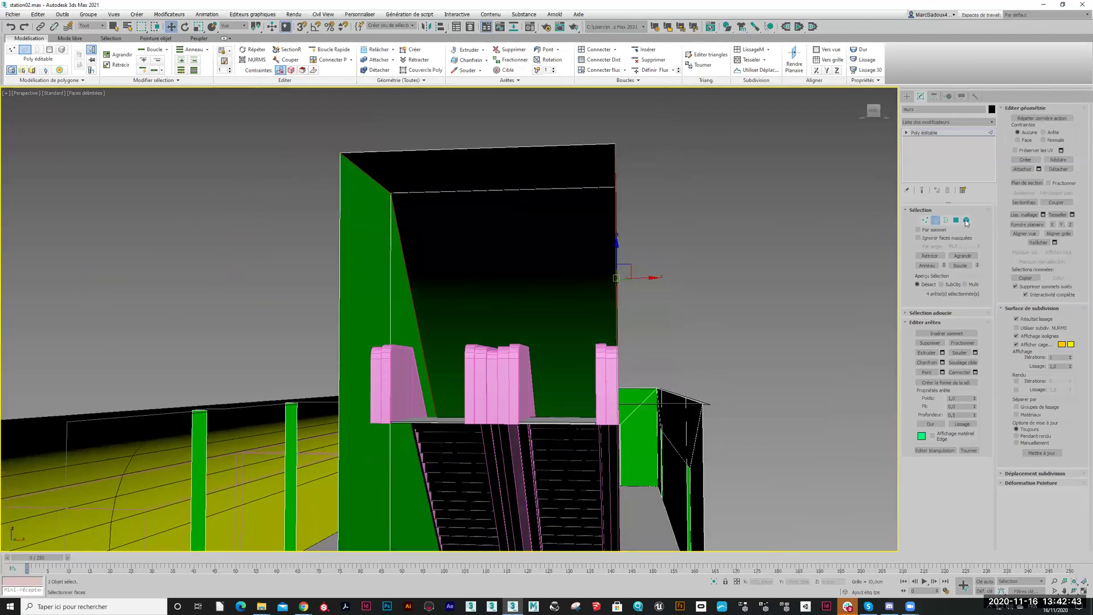
Select the sloped ceiling polygon above the escalator and clear all its smoothing groups
left_click(956, 220)
left_click(478, 287)
left_click(589, 331)
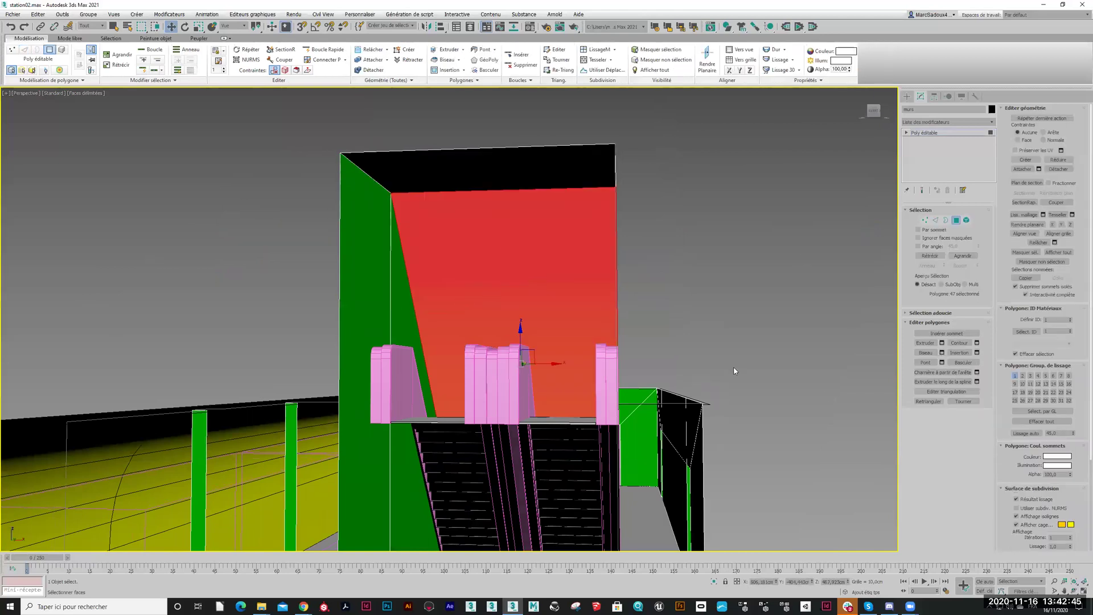
left_click(1040, 421)
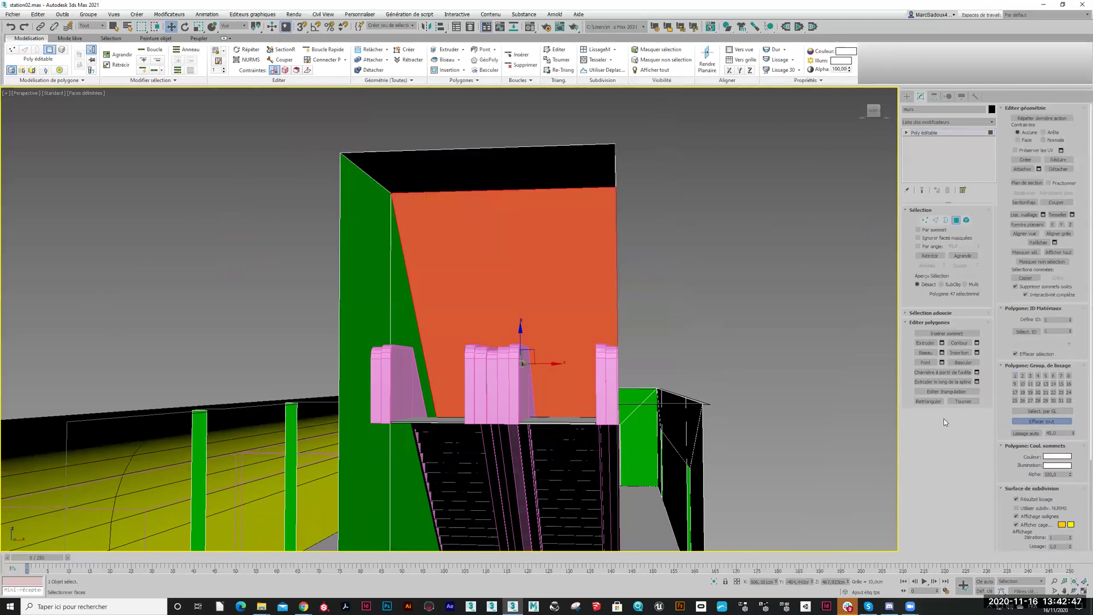
left_click(727, 366)
Examine the stairwell ceiling and walls from inside the station, around the escalator's base and across the whole model
scroll(541, 364, "down", 5)
middle_click_drag(536, 411, 652, 393, "alt")
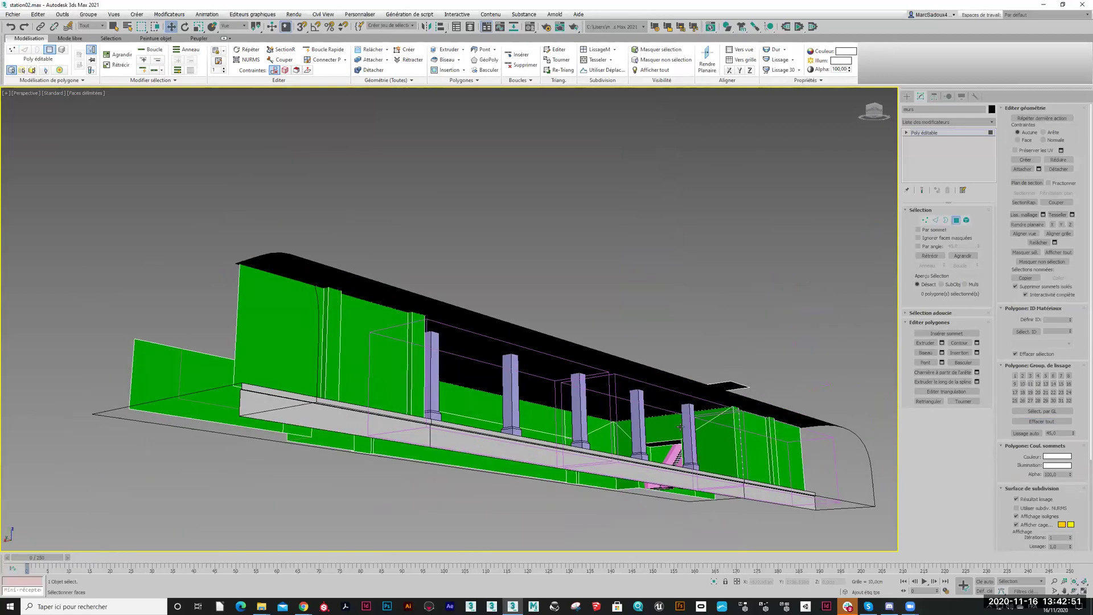
scroll(678, 427, "up", 10)
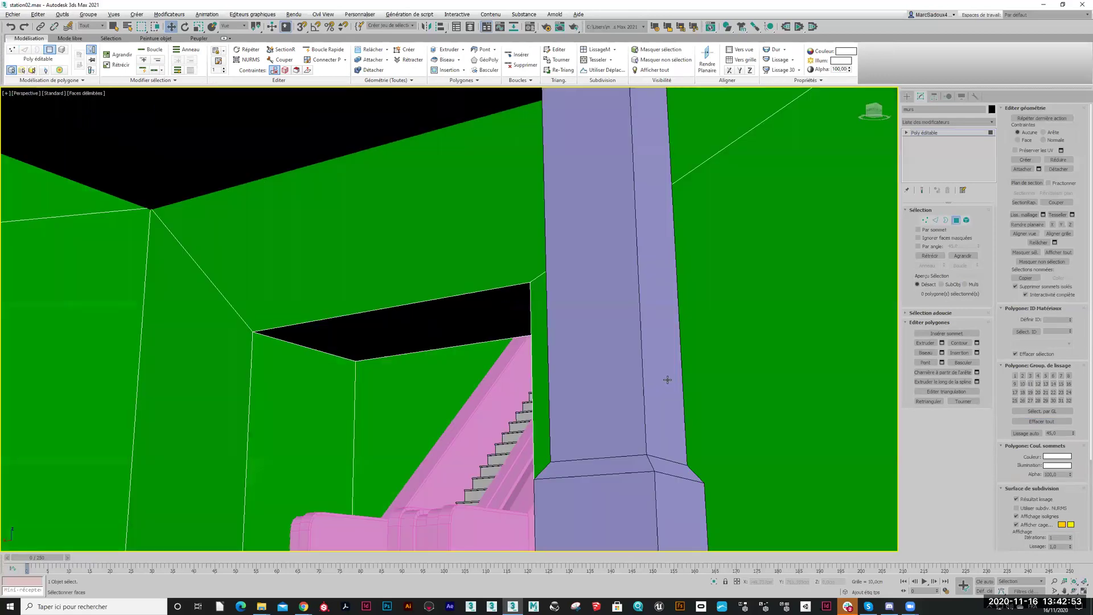
middle_click_drag(667, 379, 802, 395, "alt")
scroll(651, 398, "up", 8)
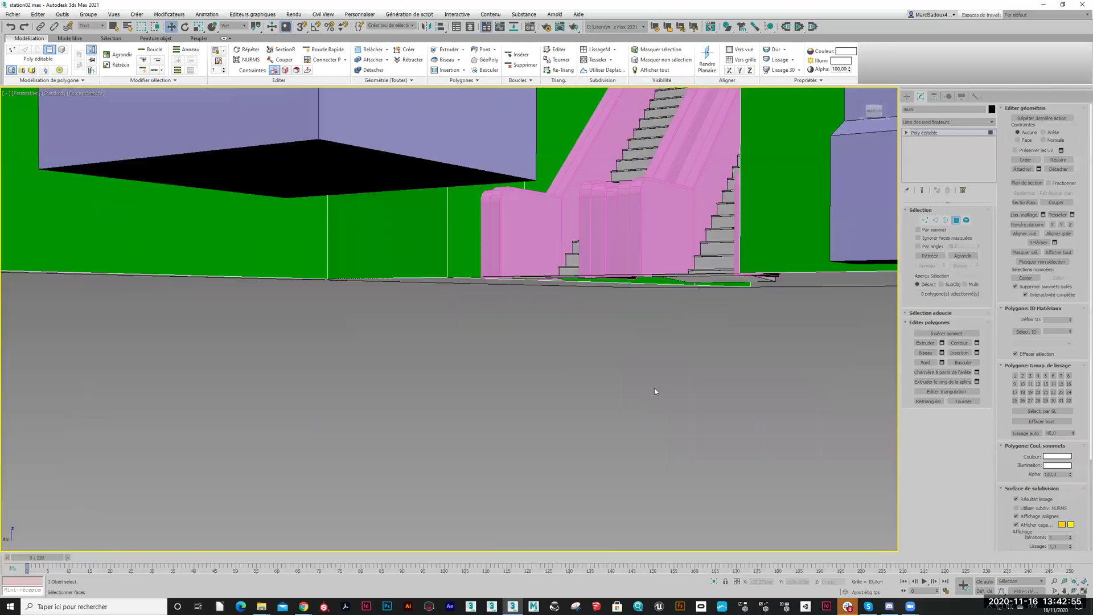
scroll(654, 391, "down", 10)
middle_click_drag(651, 333, 601, 275, "alt")
scroll(646, 335, "up", 5)
scroll(679, 309, "down", 5)
scroll(602, 275, "up", 5)
scroll(601, 276, "down", 5)
scroll(487, 249, "up", 3)
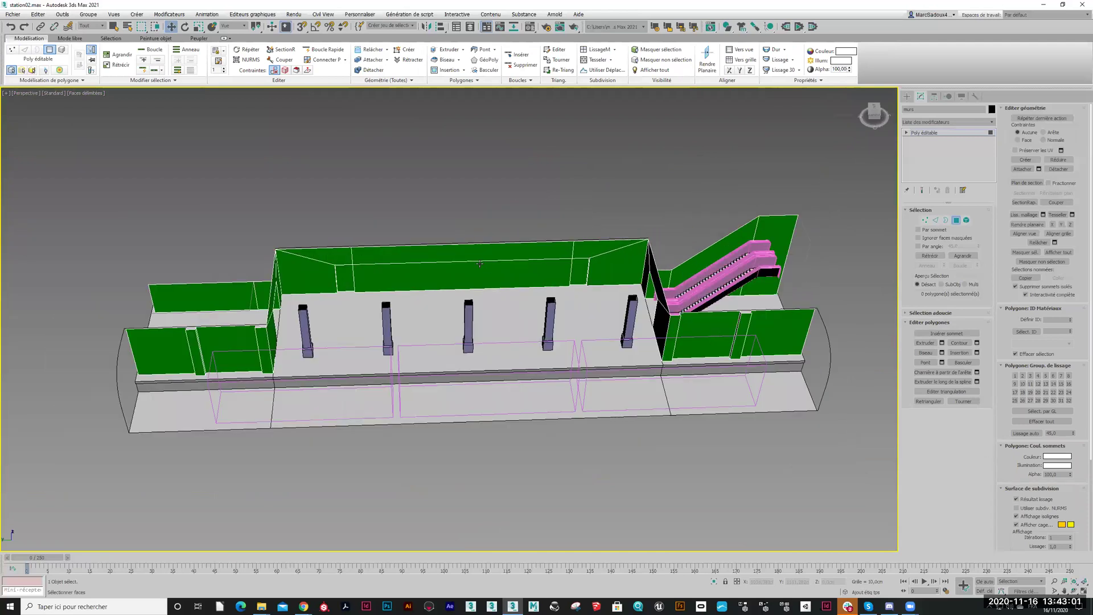
left_click(956, 220)
left_click(990, 123)
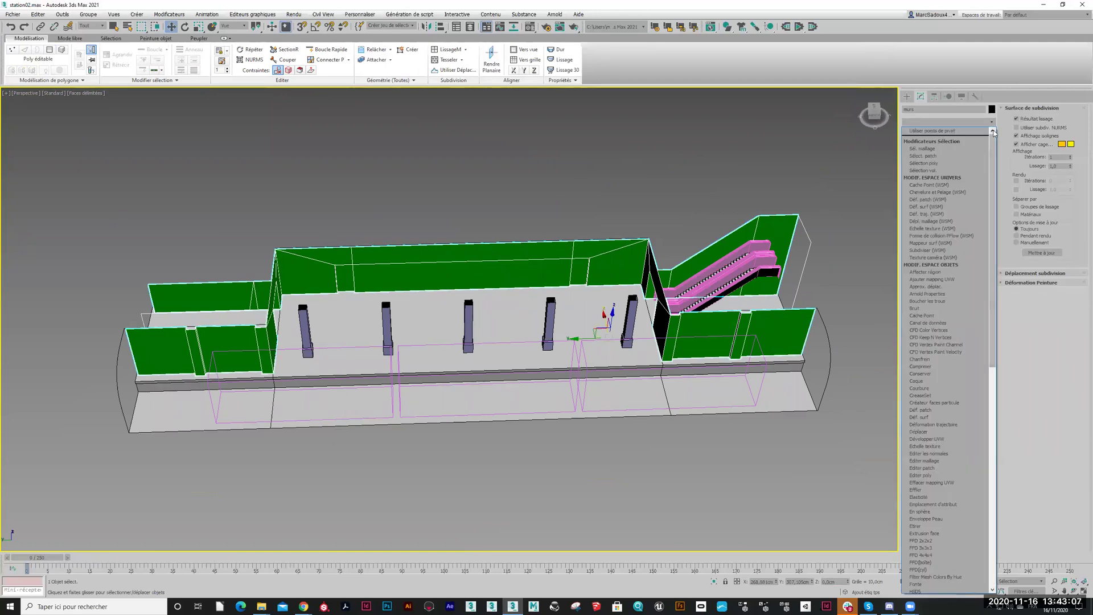
left_click(999, 133)
Insert a vertical edge loop at the middle of the station's long back wall with the quick loop tool, beside the central column
middle_click_drag(578, 263, 488, 285)
scroll(537, 289, "up", 3)
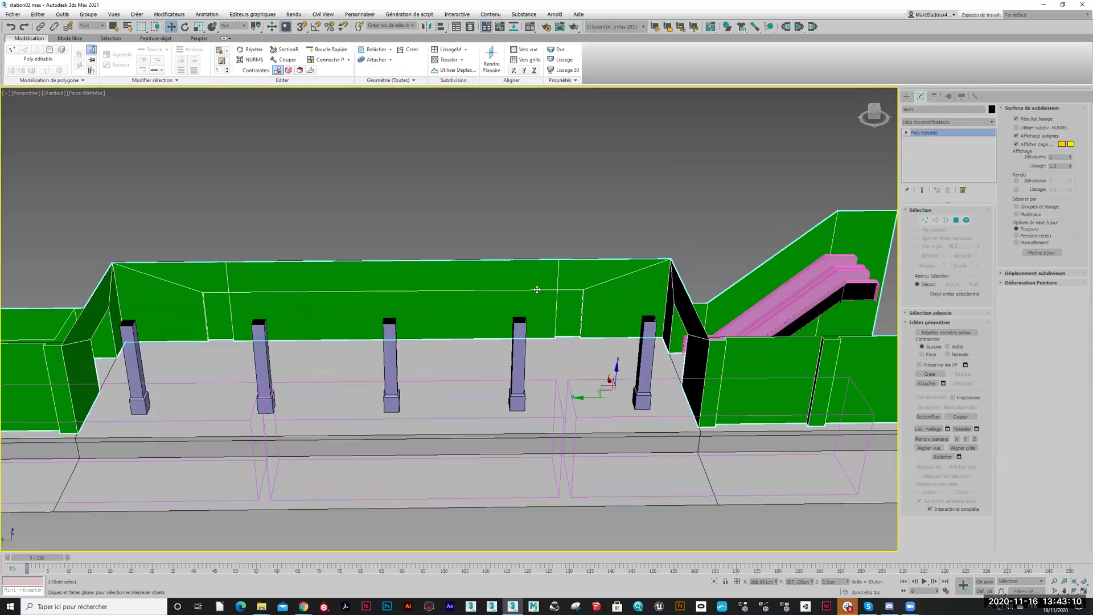
left_click(935, 222)
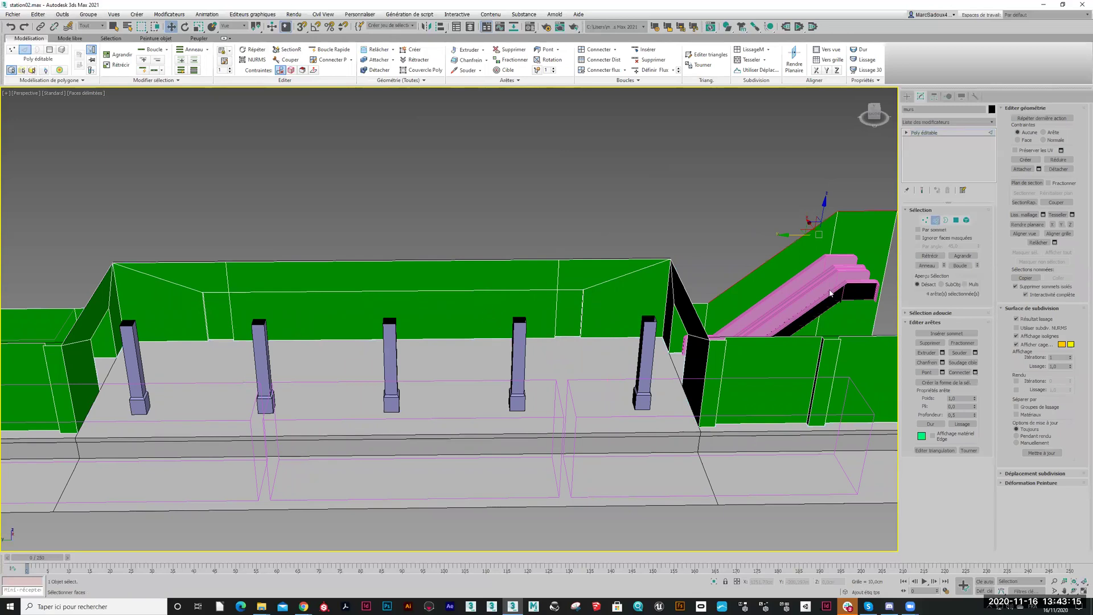
left_click(340, 53)
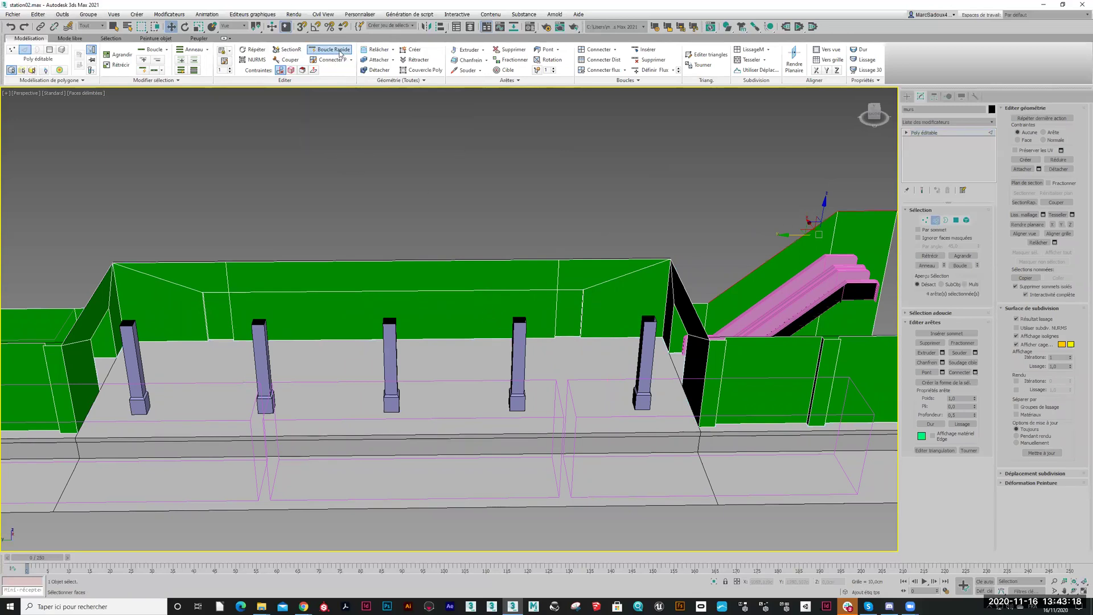
left_click(400, 289)
right_click(417, 309)
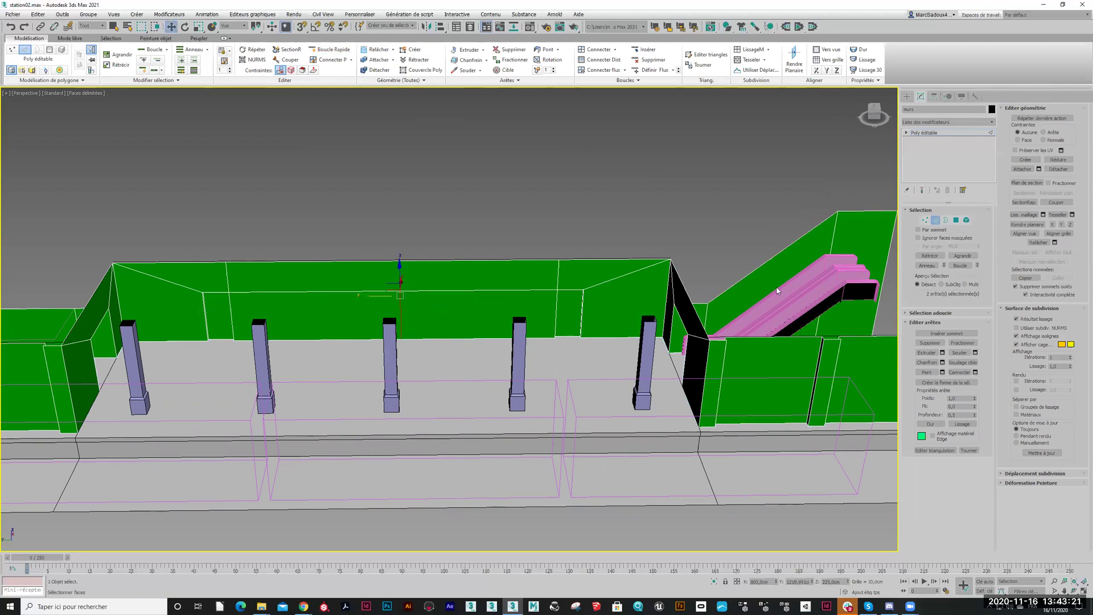
Delete the wall polygons on the half of the station without the escalator, up to the middle edge loop
scroll(848, 257, "down", 3)
left_click(956, 220)
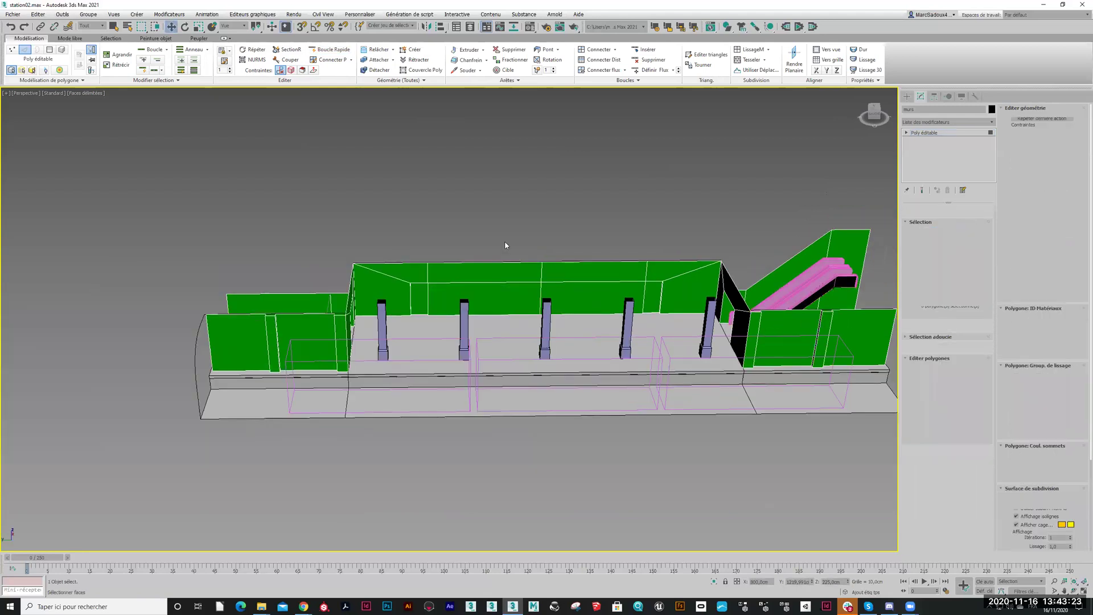
left_click_drag(355, 344, 563, 474)
middle_click_drag(561, 472, 434, 466)
key("Delete")
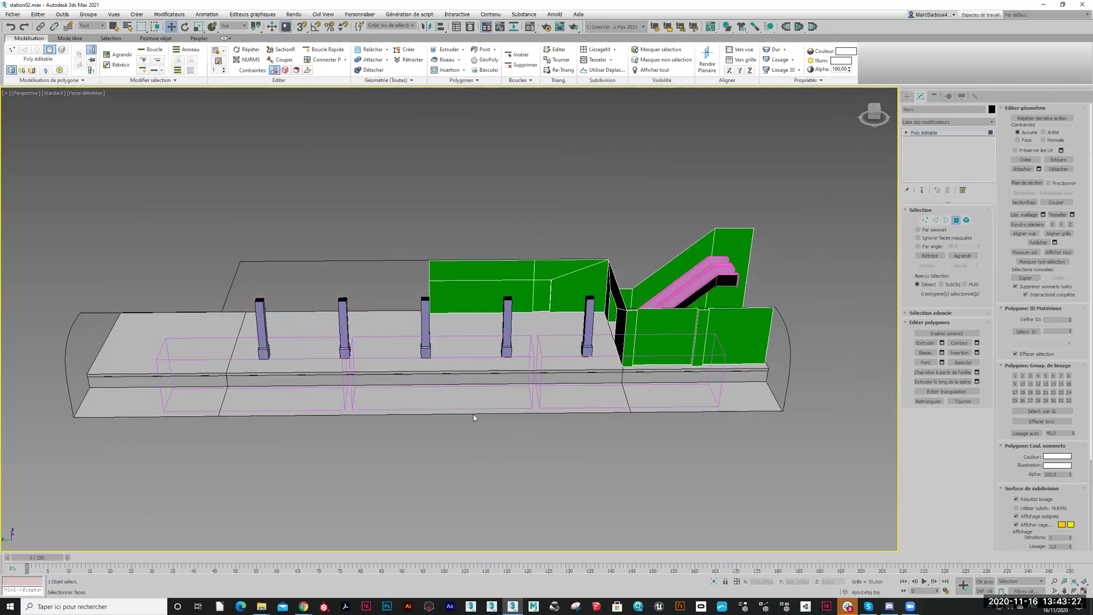
Add a Miroir modifier to the walls object with Copier enabled and the mirror axis set to Y
left_click(956, 220)
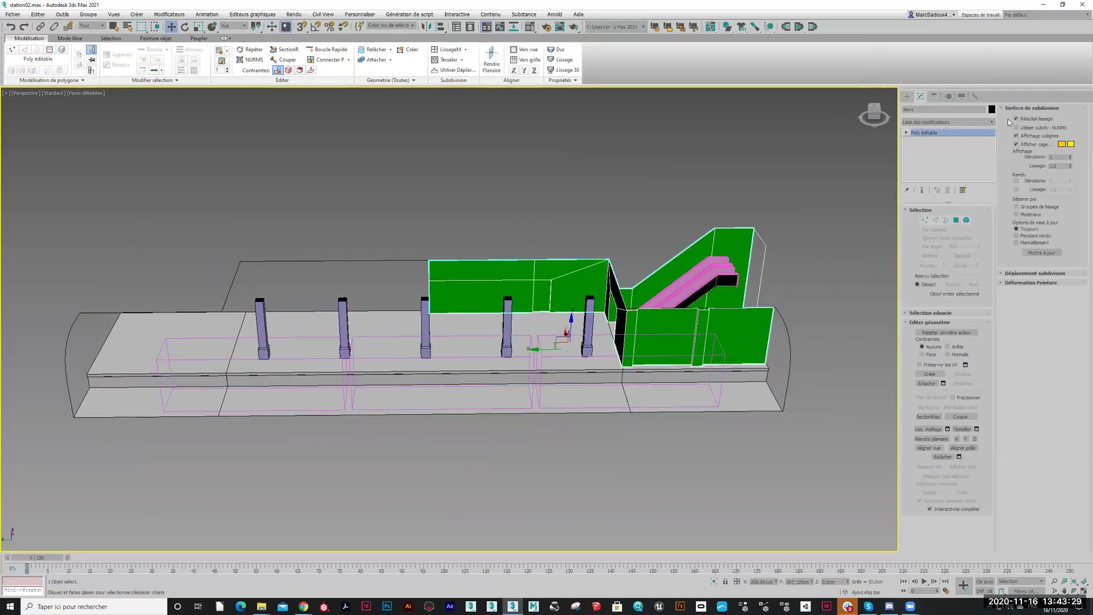
left_click(992, 122)
left_click_drag(991, 170, 993, 280)
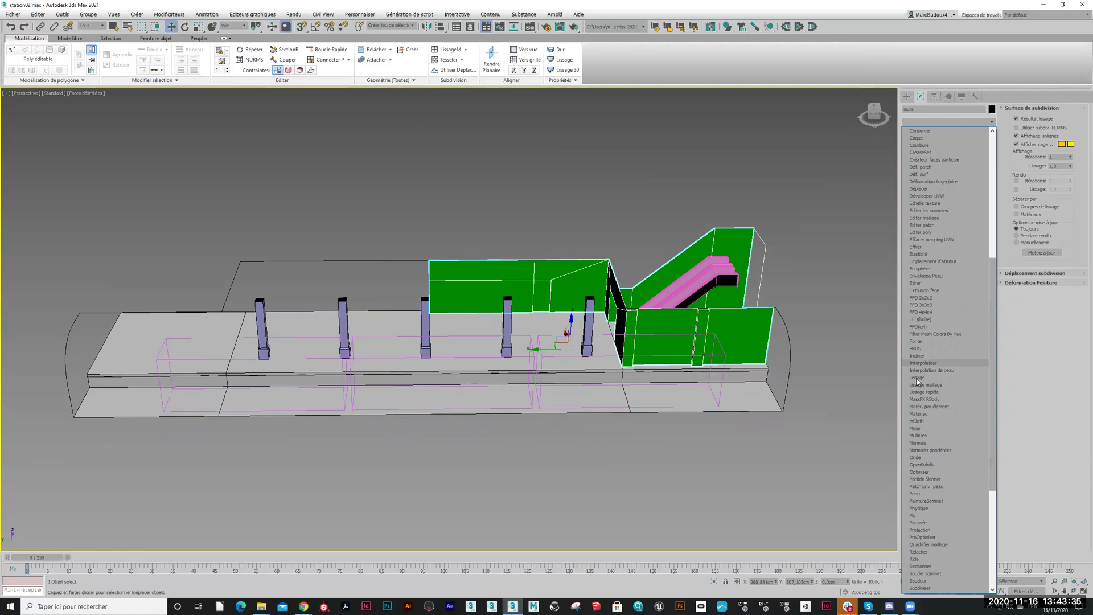
left_click(915, 428)
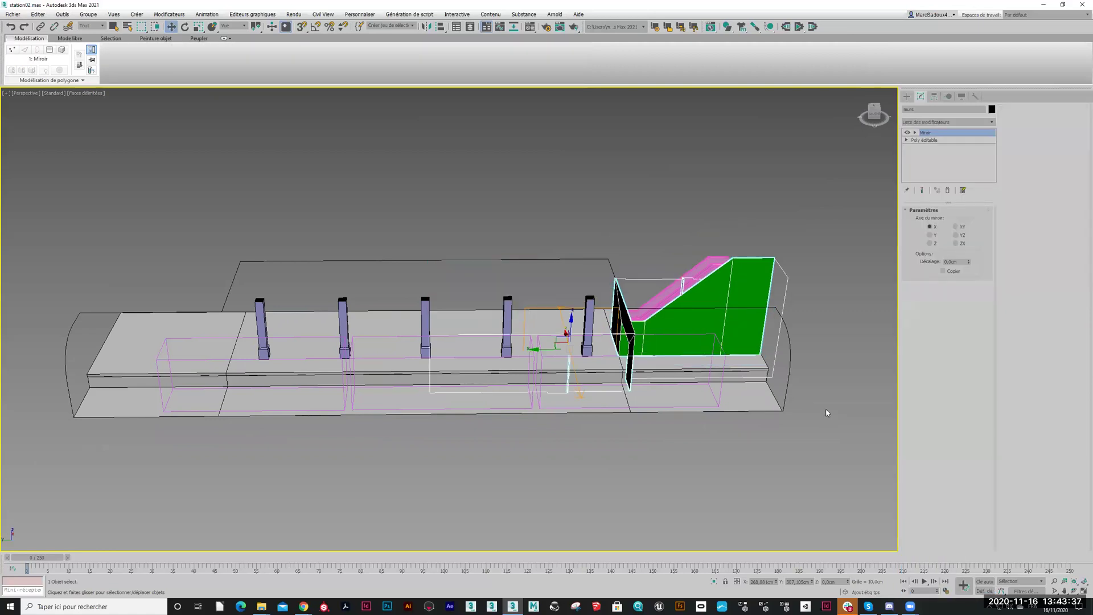
left_click(942, 272)
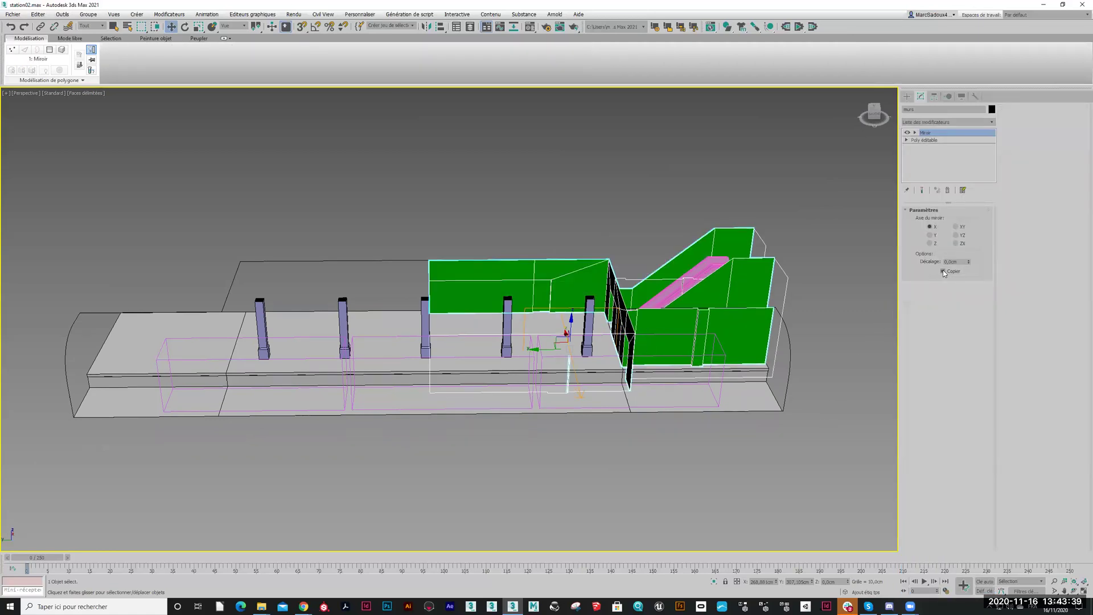
left_click(932, 236)
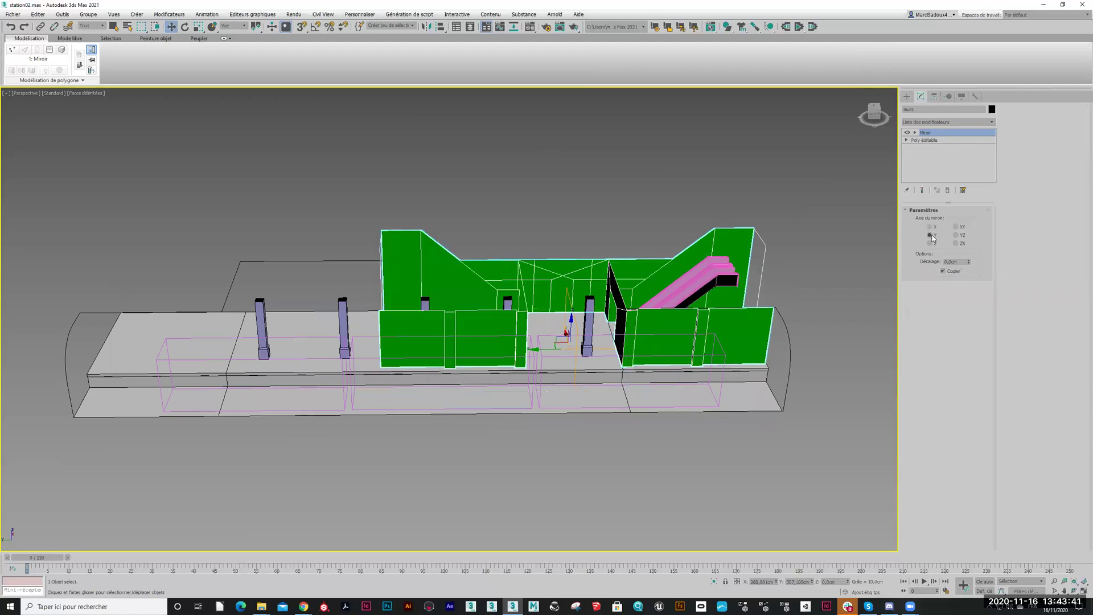
Move the Miroir modifier's mirror centre along the station's length to the central column so both wall halves meet at the middle
left_click(915, 133)
left_click(933, 141)
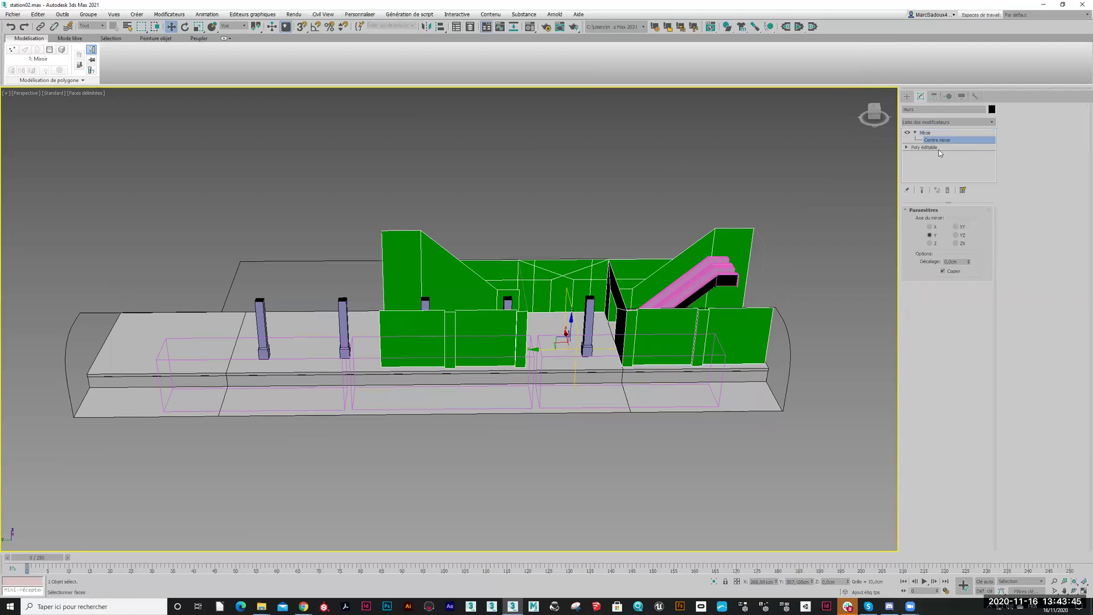
left_click_drag(541, 348, 402, 358)
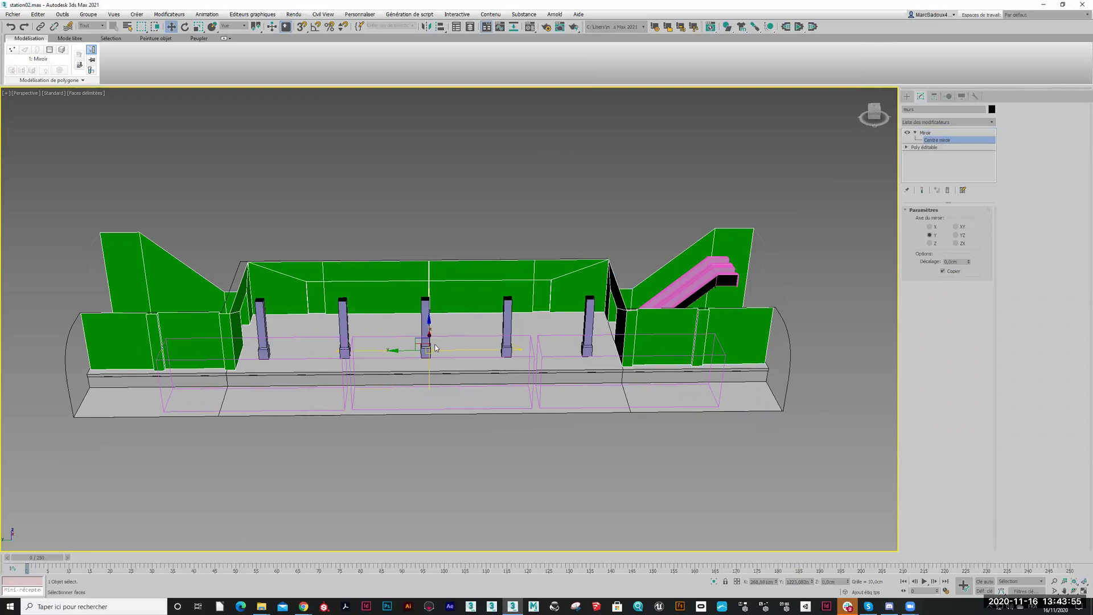
Convert the mirrored walls object to an editable poly
right_click(465, 279)
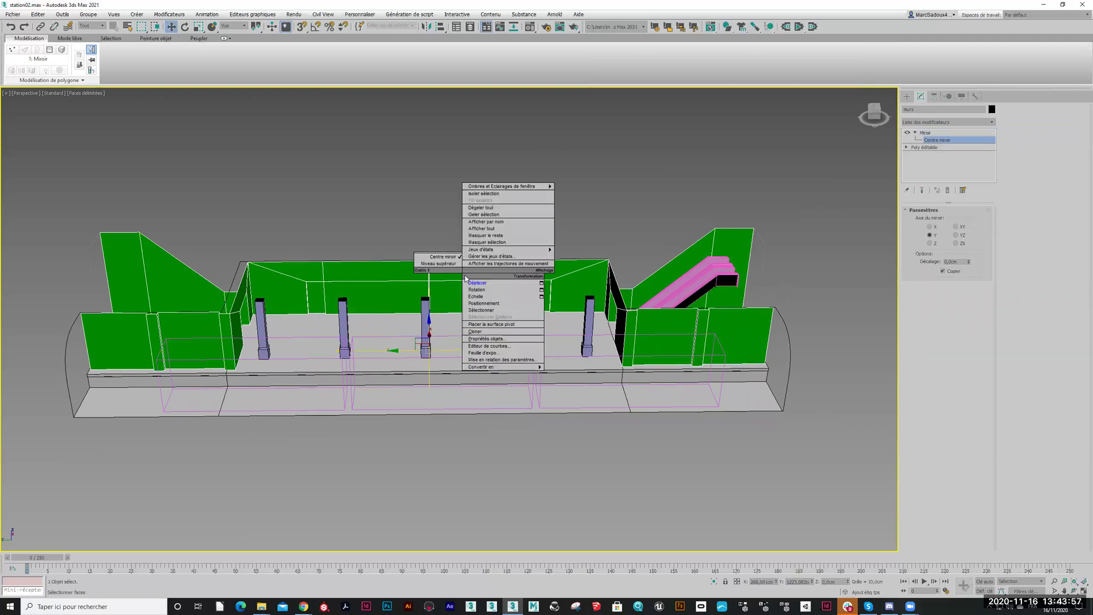
mouse_move(512, 366)
left_click(583, 374)
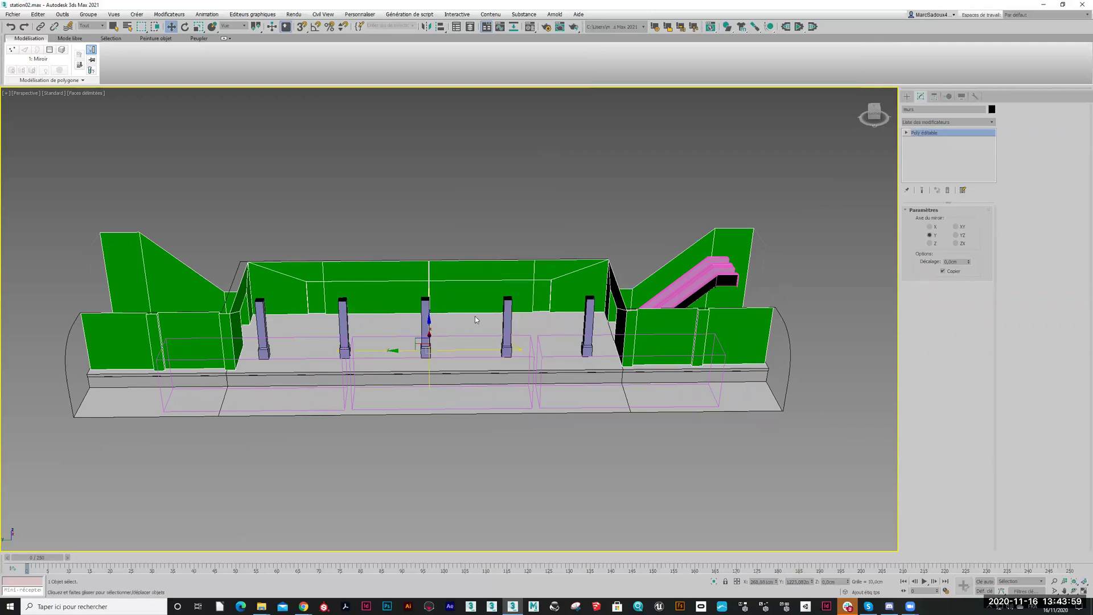
scroll(427, 271, "up", 5)
left_click(925, 219)
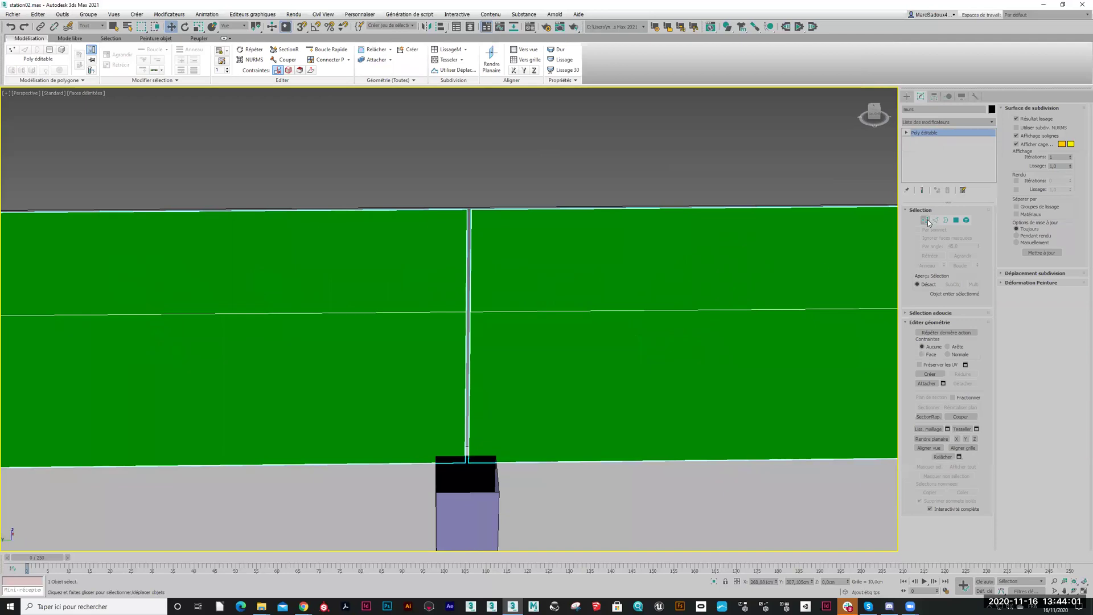
left_click_drag(450, 188, 497, 236)
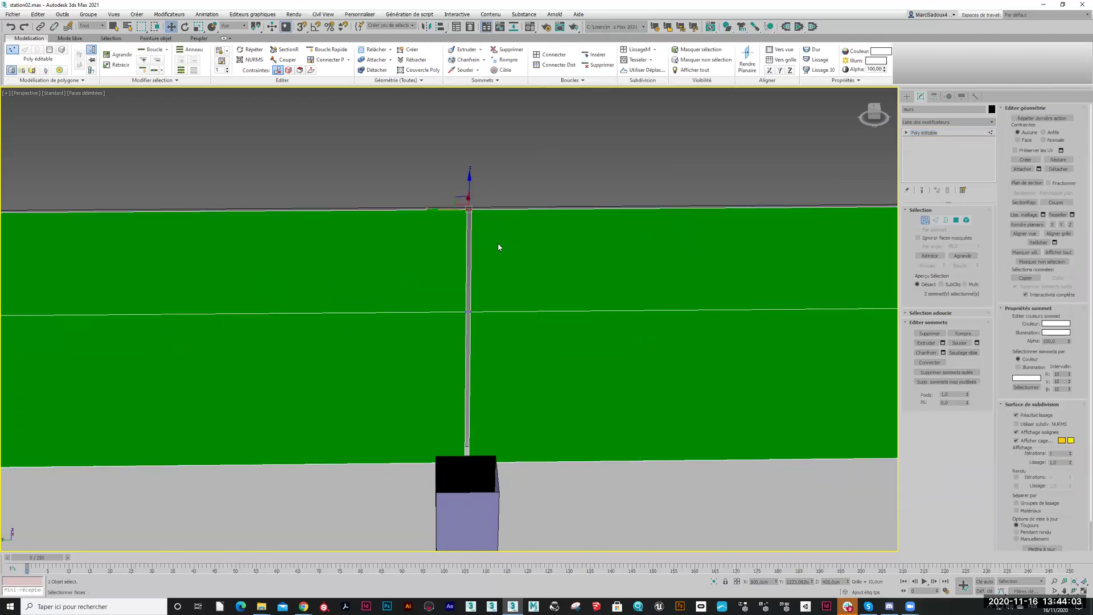
left_click_drag(487, 319, 489, 322, "ctrl")
middle_click_drag(482, 373, 451, 366)
left_click_drag(462, 387, 503, 398, "ctrl")
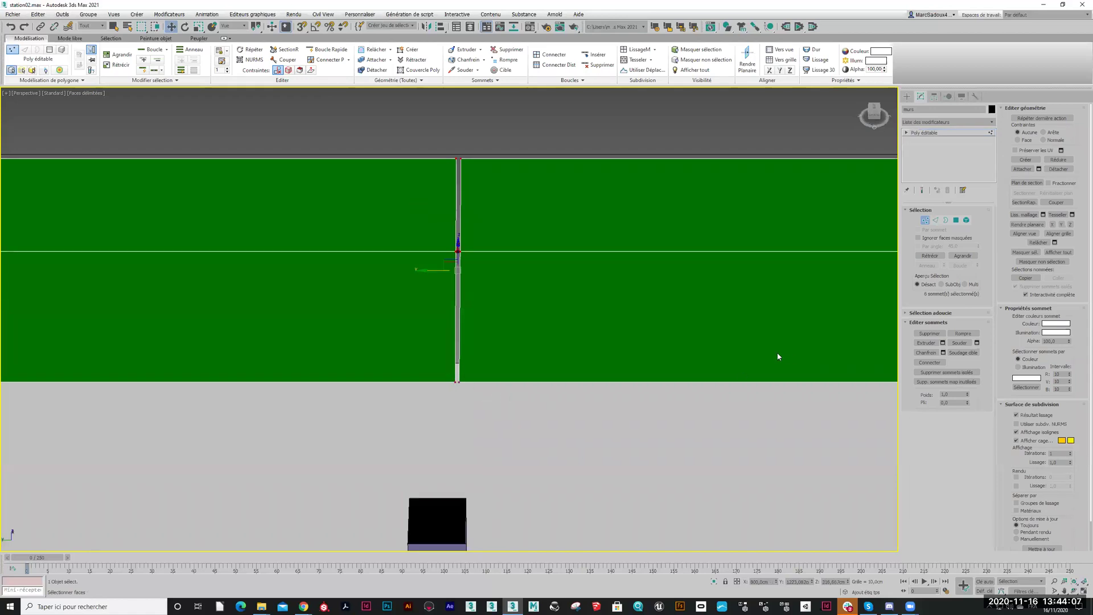
left_click(976, 343)
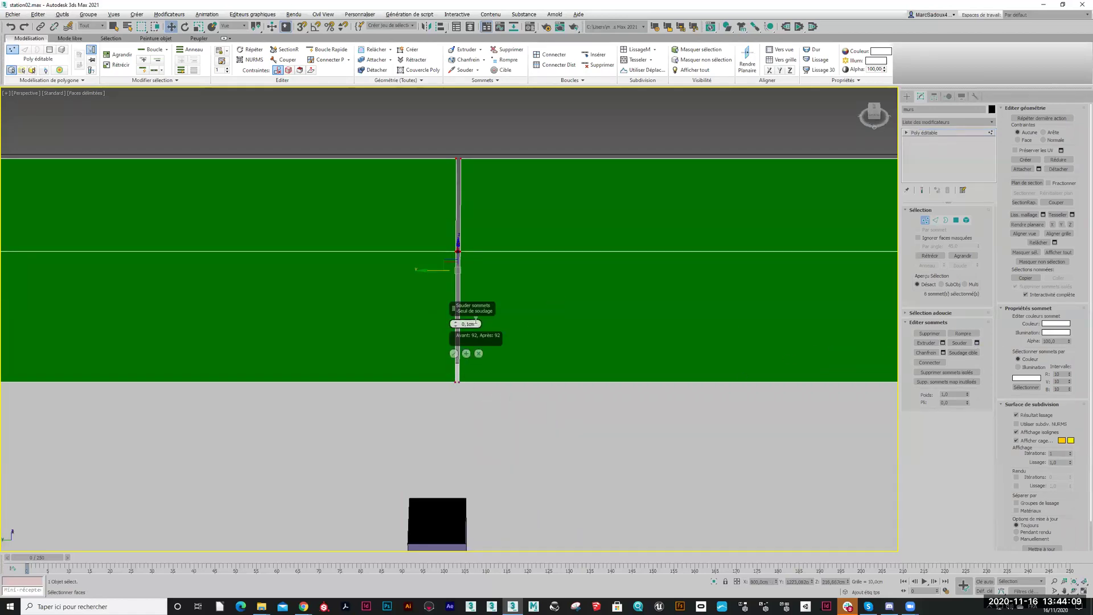
left_click_drag(458, 323, 457, 308)
left_click_drag(460, 157, 451, 297)
left_click(478, 354)
Weld the facing vertex pairs along the back wall's central seam, raising the weld threshold until the gap closes
mouse_move(487, 361)
middle_mouse_down("alt")
mouse_move(410, 370)
mouse_move(412, 361)
mouse_move(484, 358)
middle_mouse_up("alt")
scroll(512, 239, "down", 2)
left_click(511, 189)
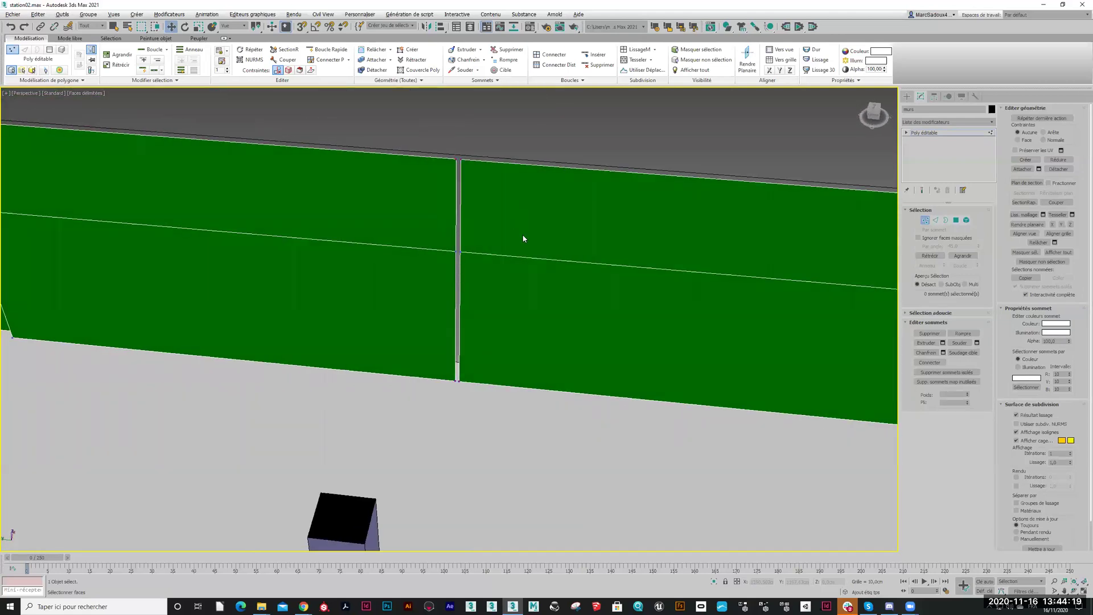
scroll(524, 238, "down", 5)
scroll(524, 238, "up", 8)
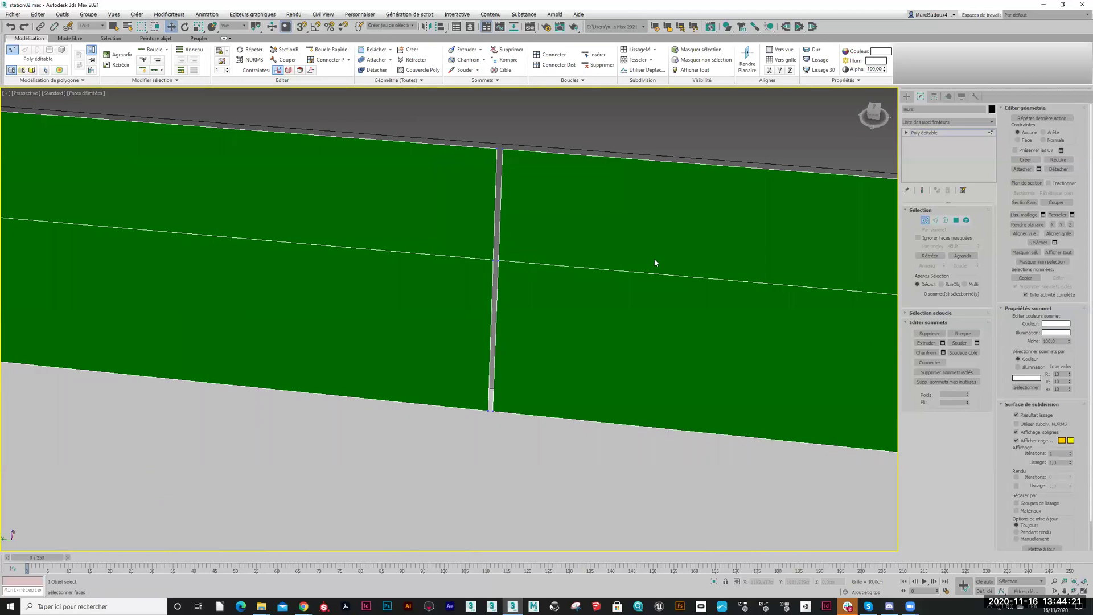
scroll(617, 292, "down", 4)
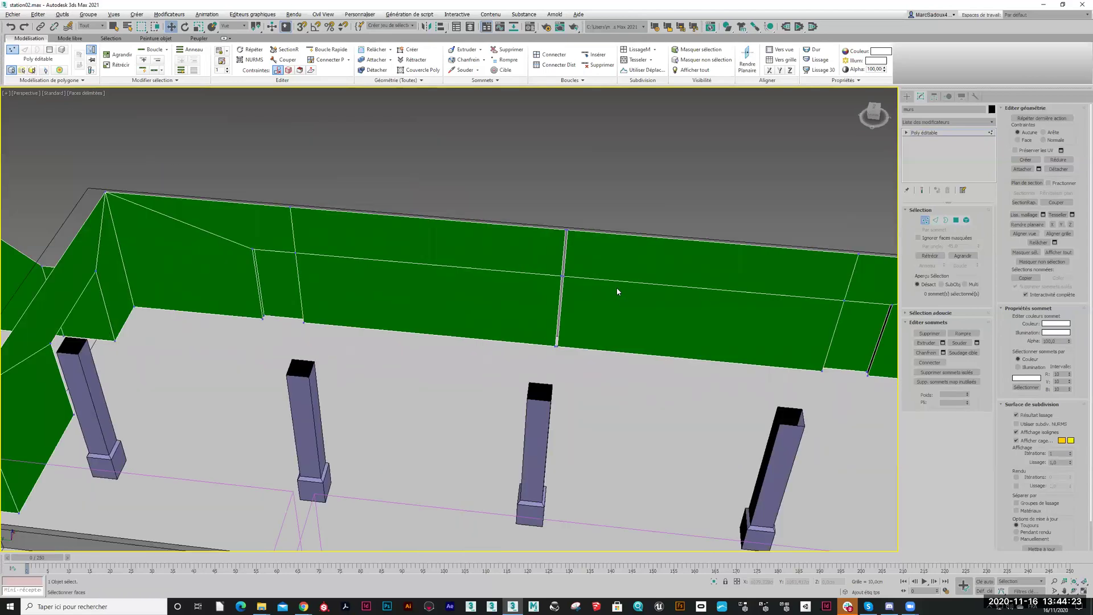
left_click_drag(557, 227, 622, 260)
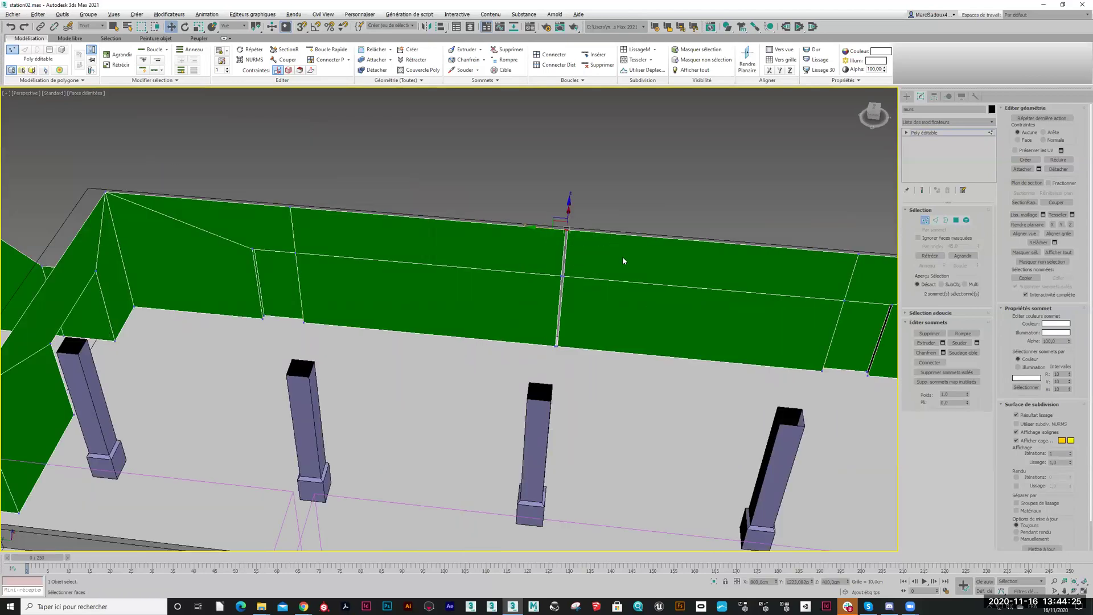
left_click(977, 343)
left_click_drag(455, 324, 460, 50)
scroll(565, 272, "up", 5)
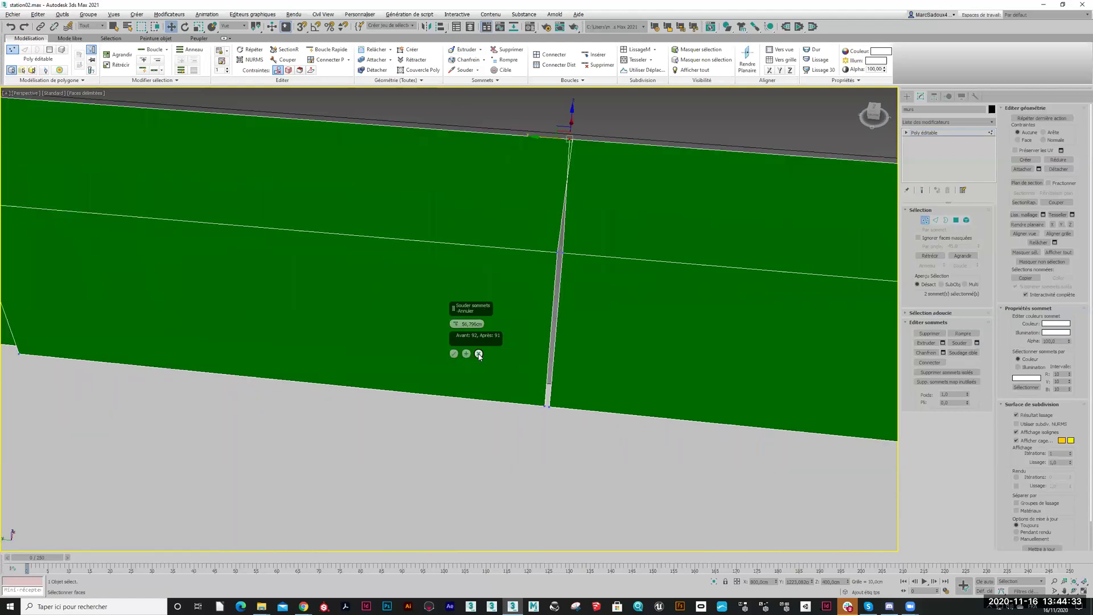
left_click_drag(541, 227, 605, 282, "ctrl")
left_click_drag(584, 444, 583, 443)
left_click(453, 353)
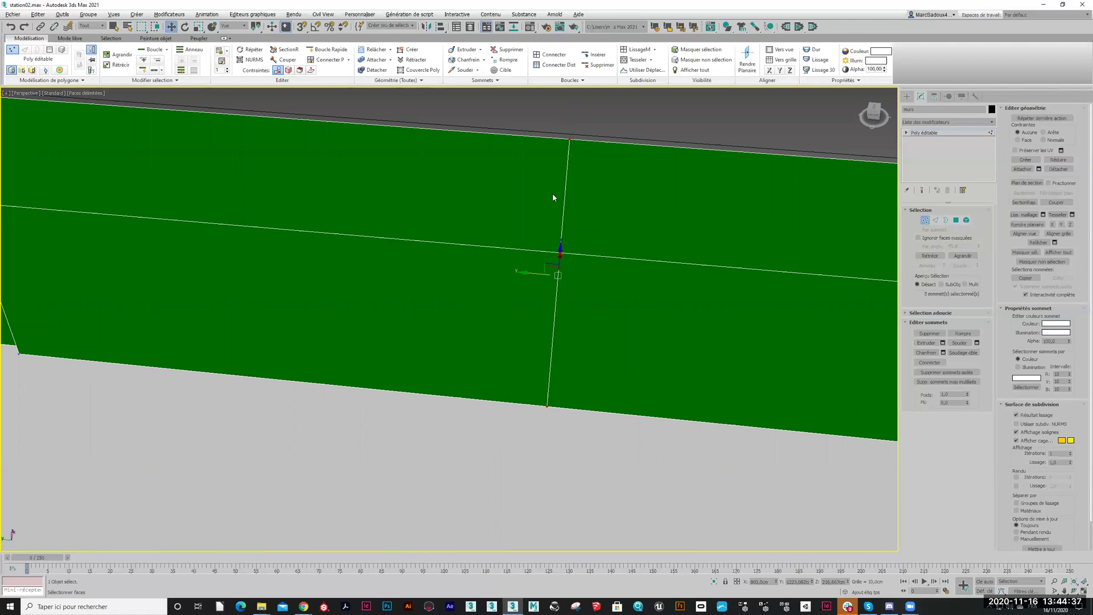
Remove the vertical seam edge at the middle of the back wall together with its vertices
scroll(557, 272, "down", 4)
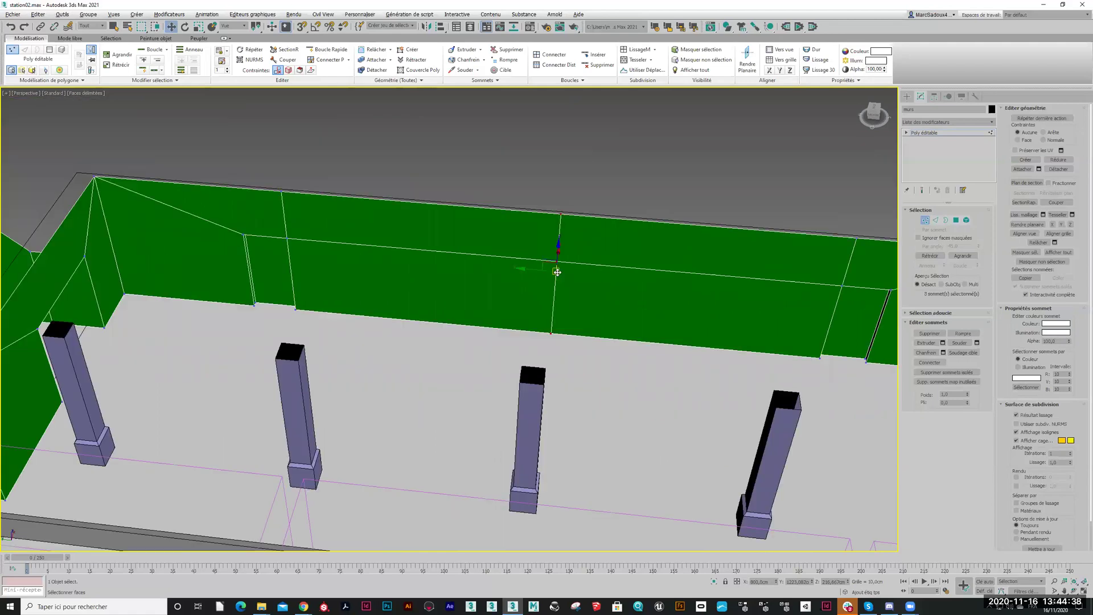
left_click(935, 221)
middle_click_drag(611, 174, 575, 201)
key("ctrl+BackSpace")
scroll(574, 202, "down", 4)
scroll(567, 246, "down", 3)
middle_click_drag(568, 246, 447, 340, "alt")
scroll(600, 280, "up", 4)
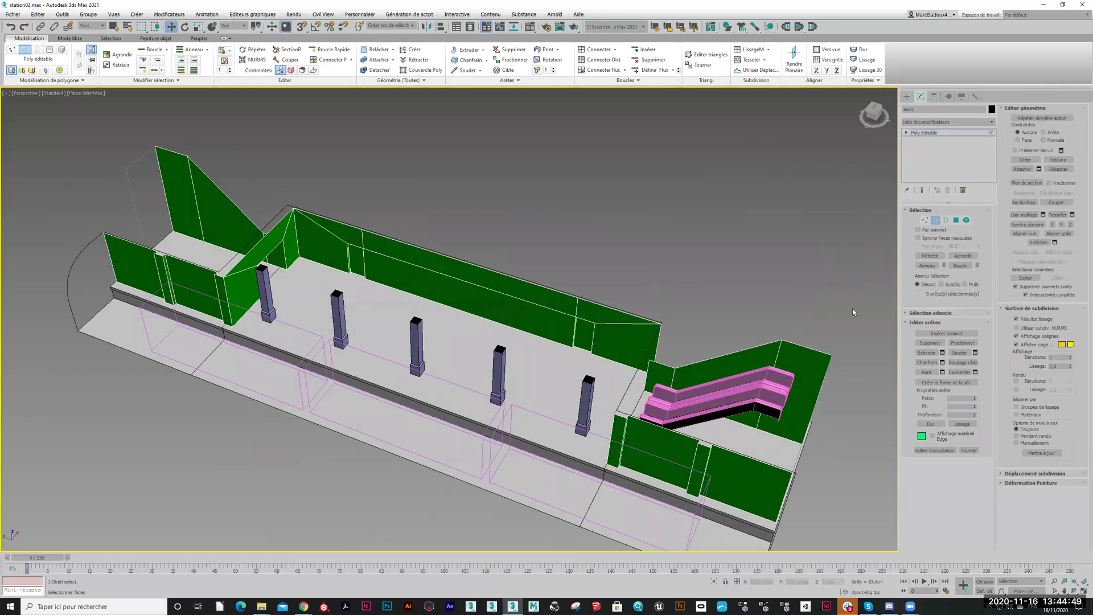
left_click(935, 220)
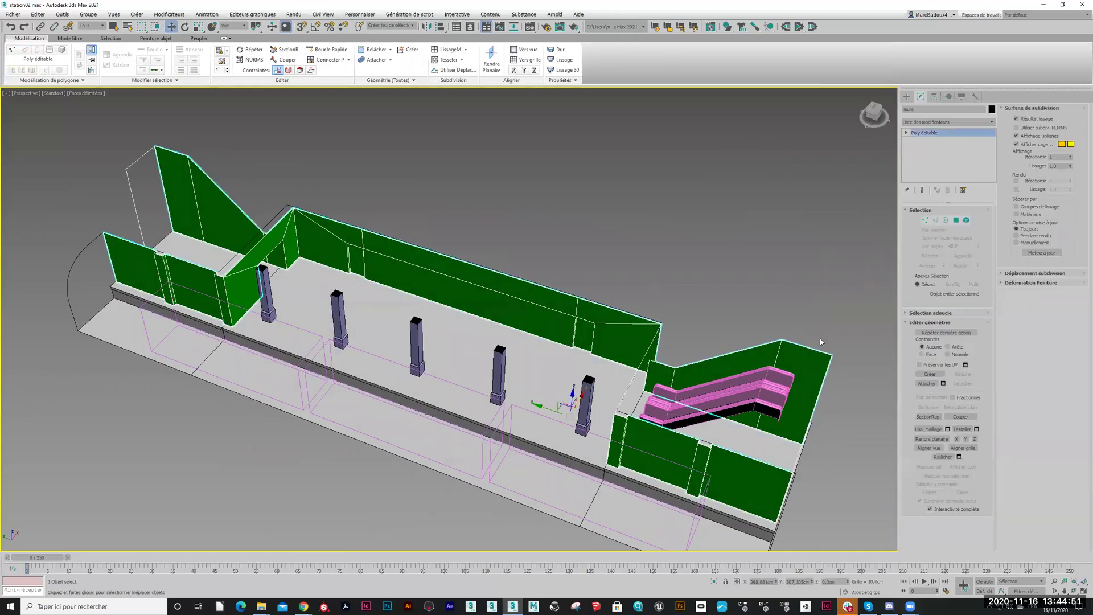
Try to mirror the escalator's balustrade with a Miroir modifier set to the Y axis
left_click(773, 391)
middle_click_drag(772, 391, 727, 357)
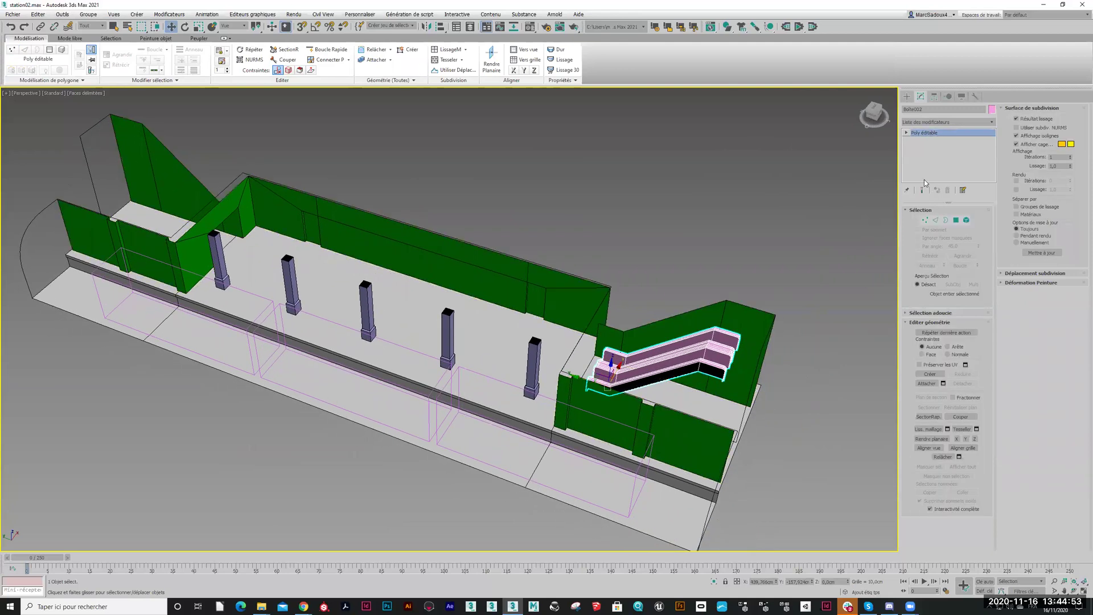
left_click(989, 123)
scroll(974, 409, "down", 15)
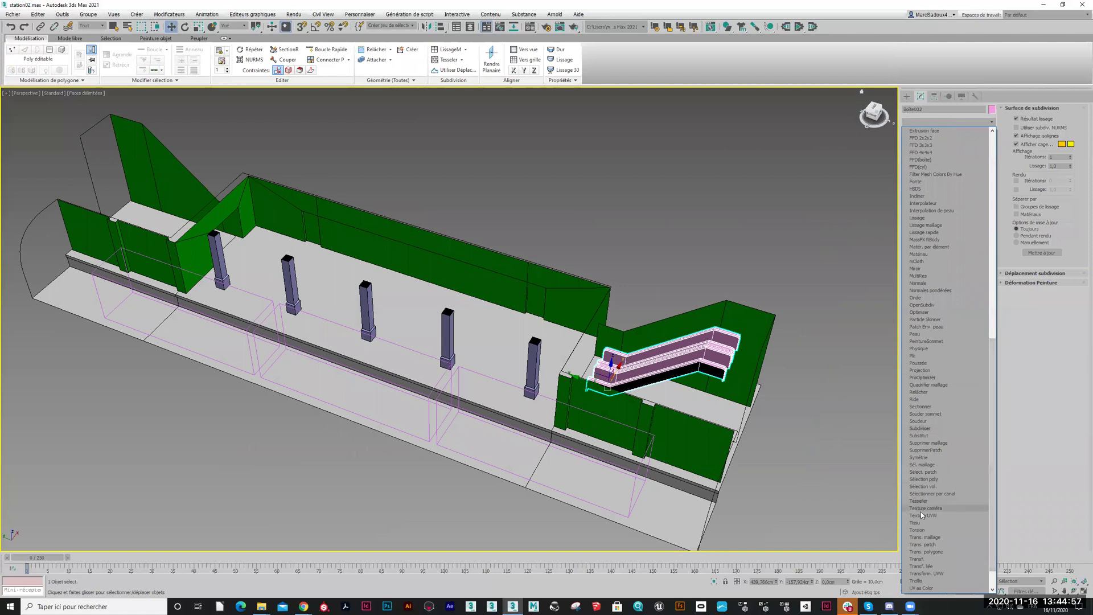
scroll(933, 377, "down", 1)
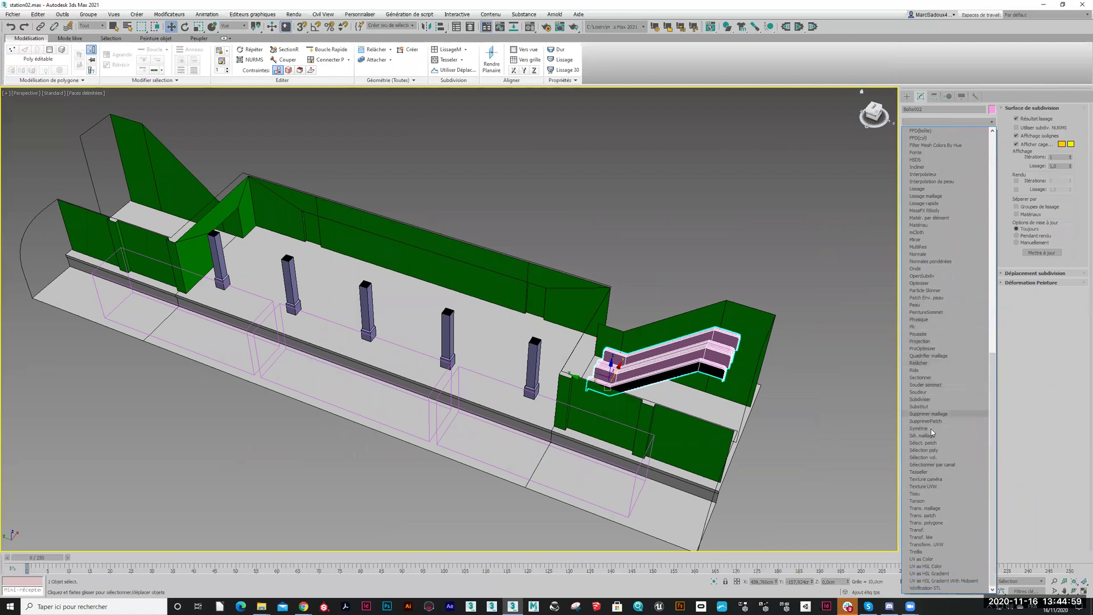
scroll(928, 308, "up", 1)
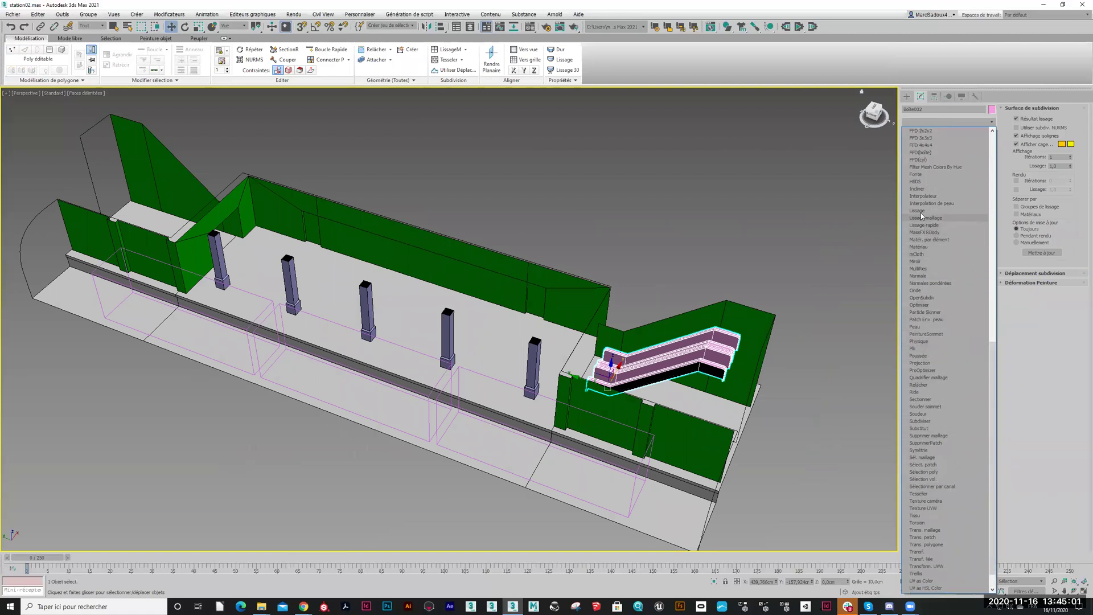
scroll(917, 216, "up", 1)
scroll(917, 216, "up", 1)
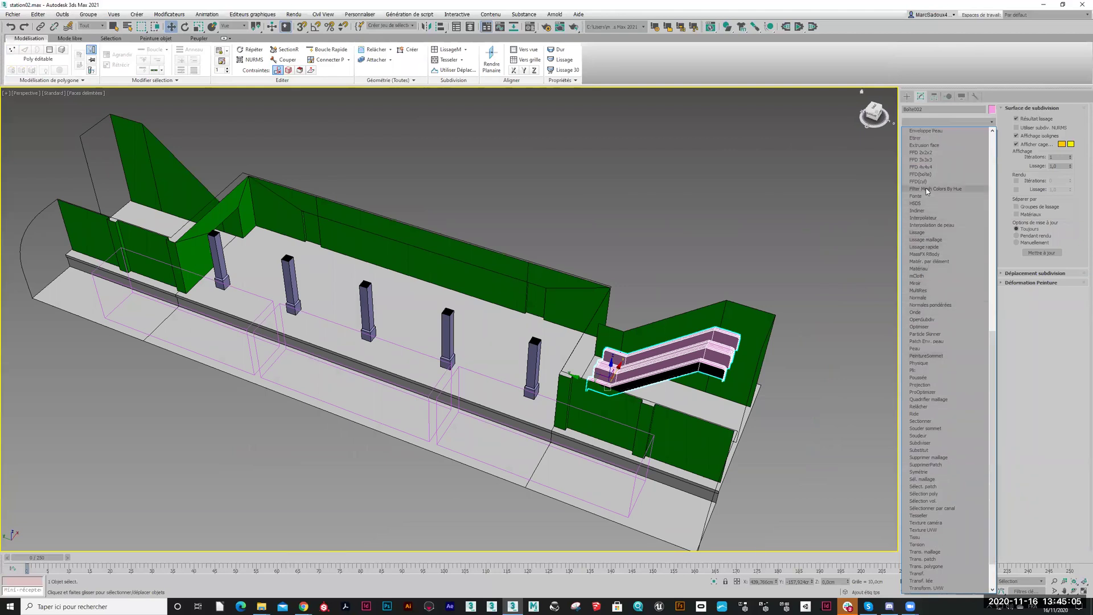
scroll(924, 219, "up", 1)
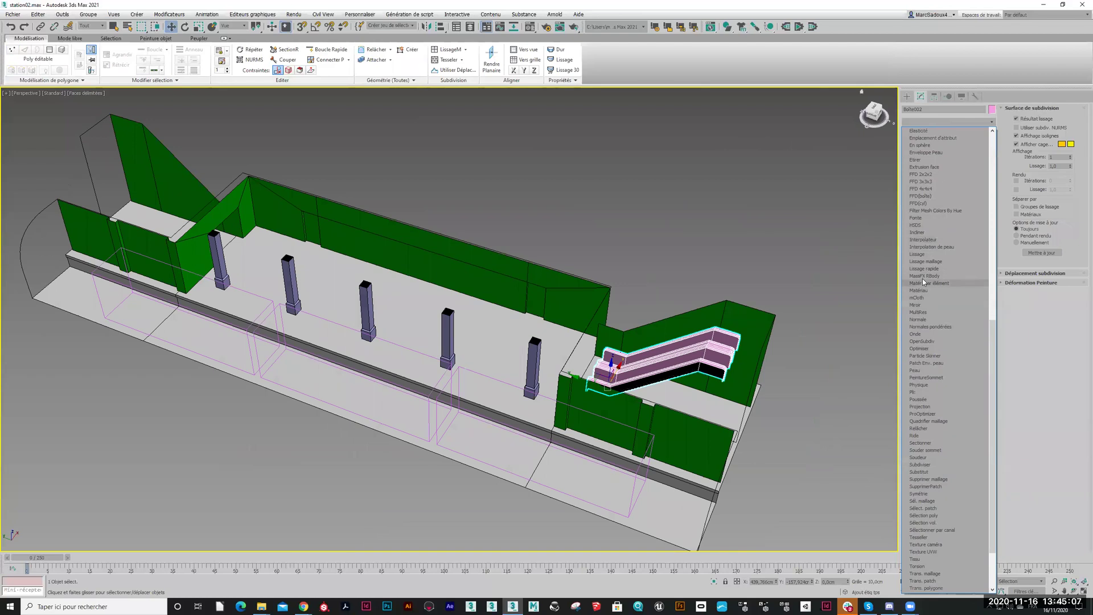
left_click(918, 305)
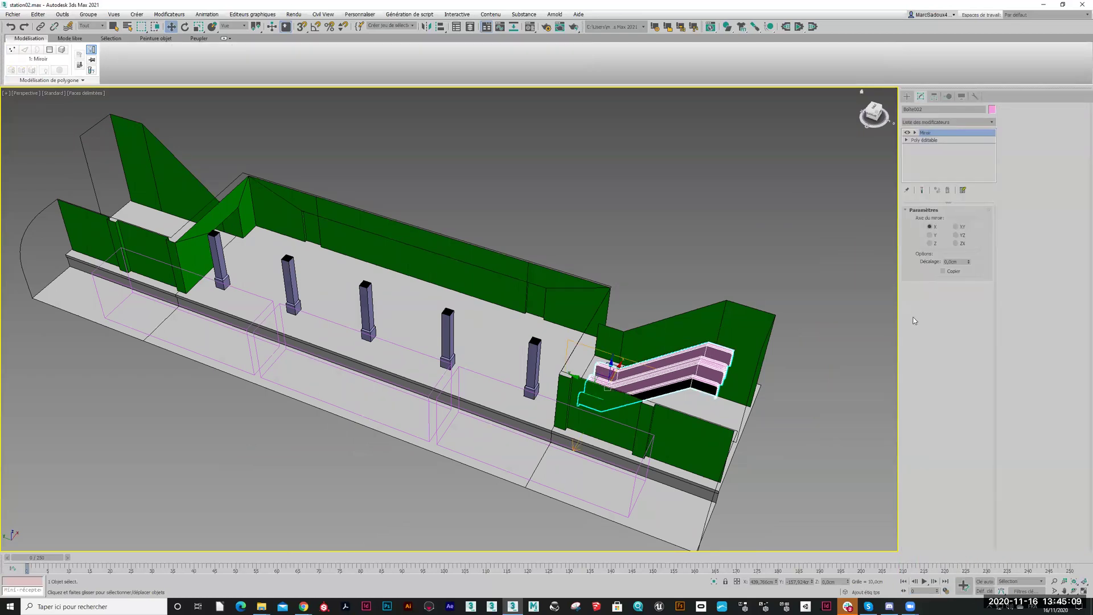
left_click(936, 236)
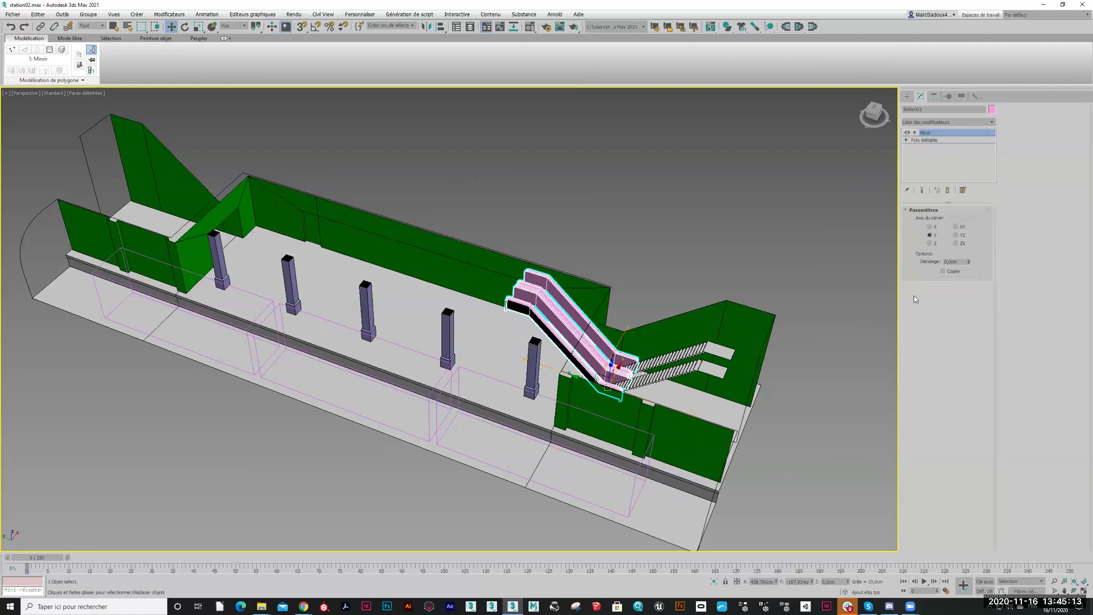
left_click(946, 190)
Attach the escalator's step flights to the pink balustrade object
middle_click_drag(671, 347, 764, 375, "alt")
scroll(764, 375, "up", 5)
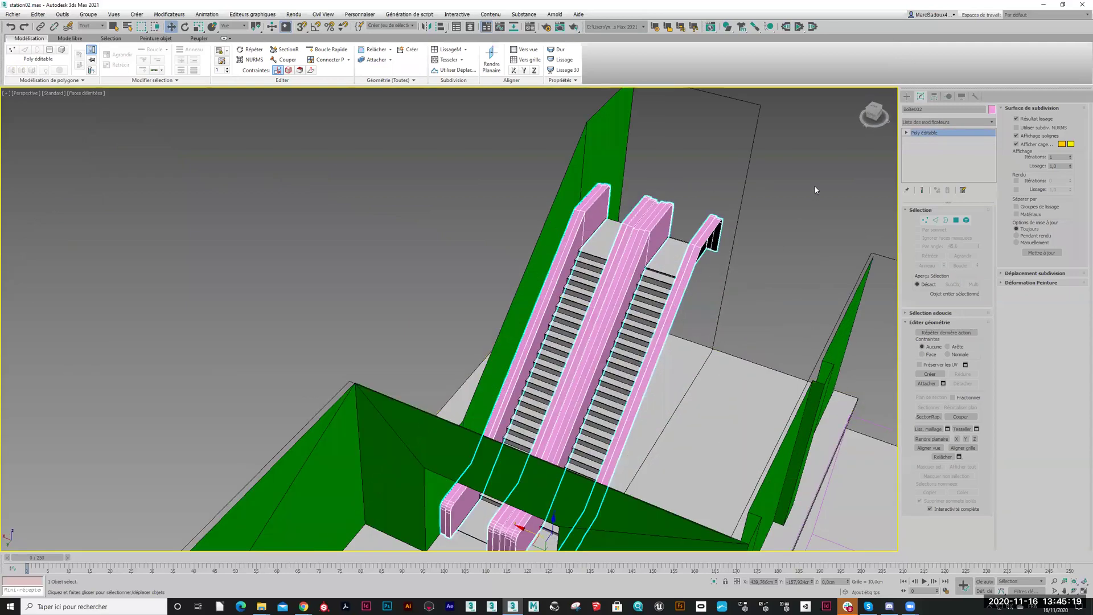
left_click(926, 382)
left_click(650, 314)
left_click(612, 312)
left_click(577, 307)
scroll(636, 316, "down", 3)
middle_click_drag(686, 345, 636, 335, "alt")
left_click(918, 385)
Create a copy of the whole escalator rotated 180° about the vertical axis, using angle snap and the Copie clone option
middle_click_drag(601, 306, 526, 397, "alt")
right_click(537, 371)
left_click(540, 381)
right_click(539, 385)
left_click(554, 402)
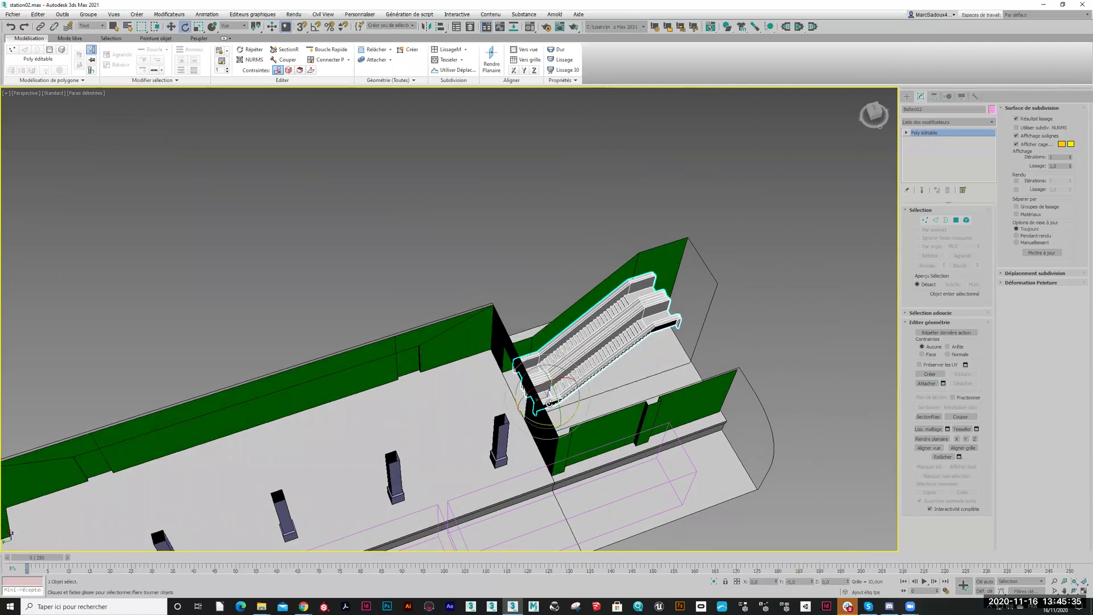
left_click(315, 26)
left_click_drag(535, 420, 625, 401, "shift")
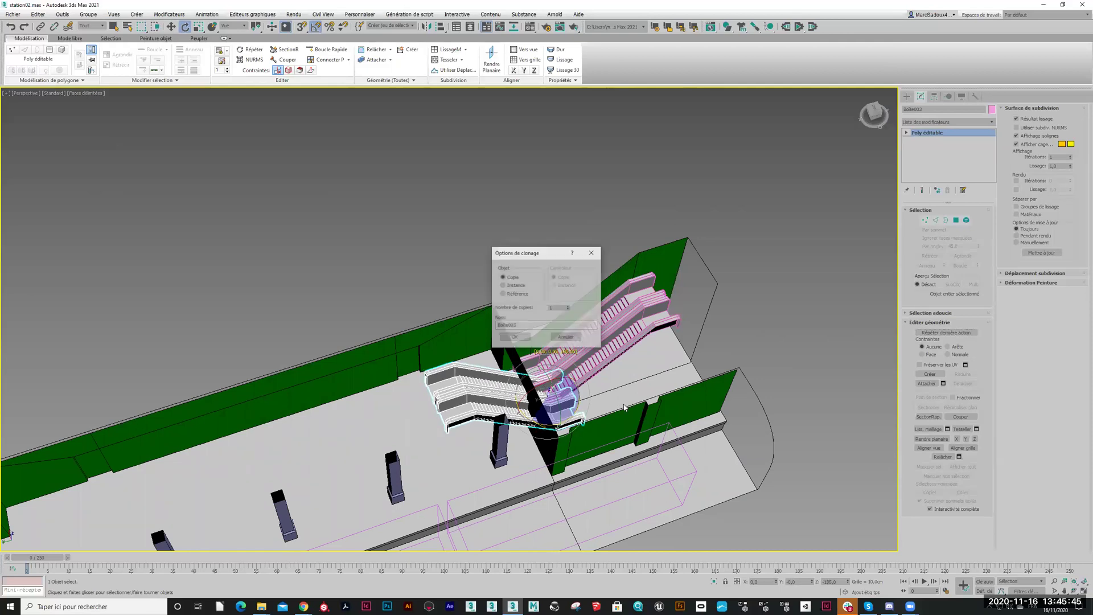
left_click(515, 337)
Rename the rotated escalator copy as "escalator g"
middle_click_drag(478, 442, 415, 428, "alt")
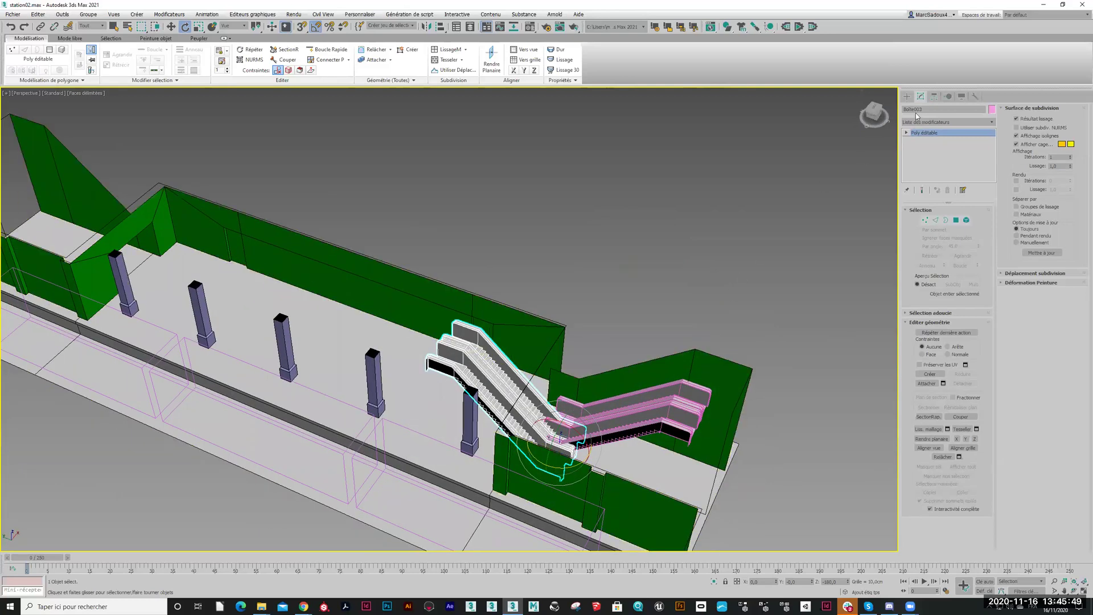
left_click_drag(918, 109, 852, 113)
type("escalator g")
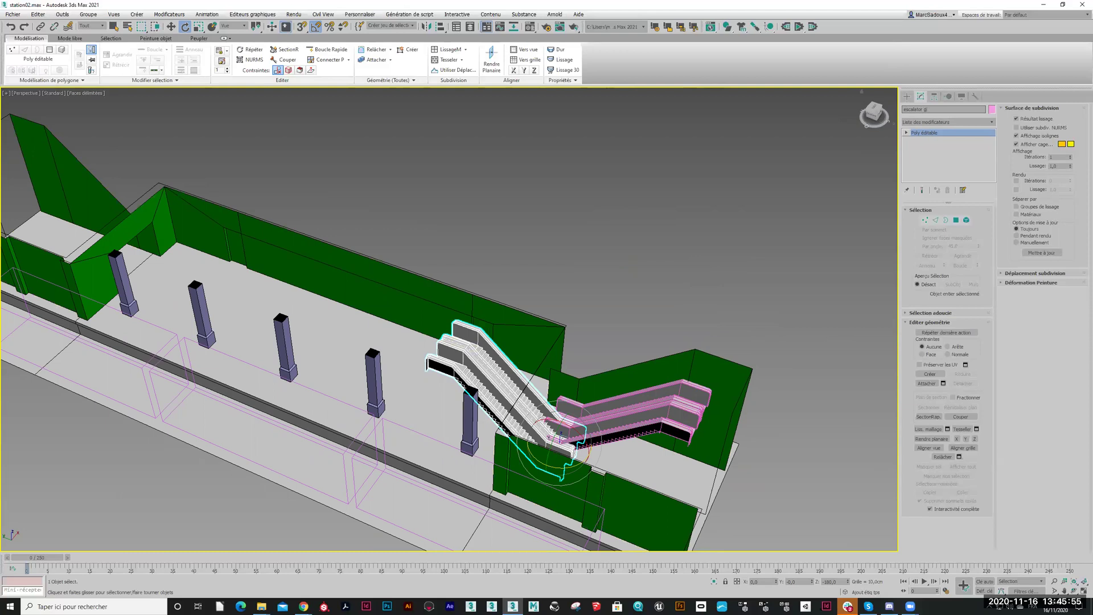
key("BackSpace")
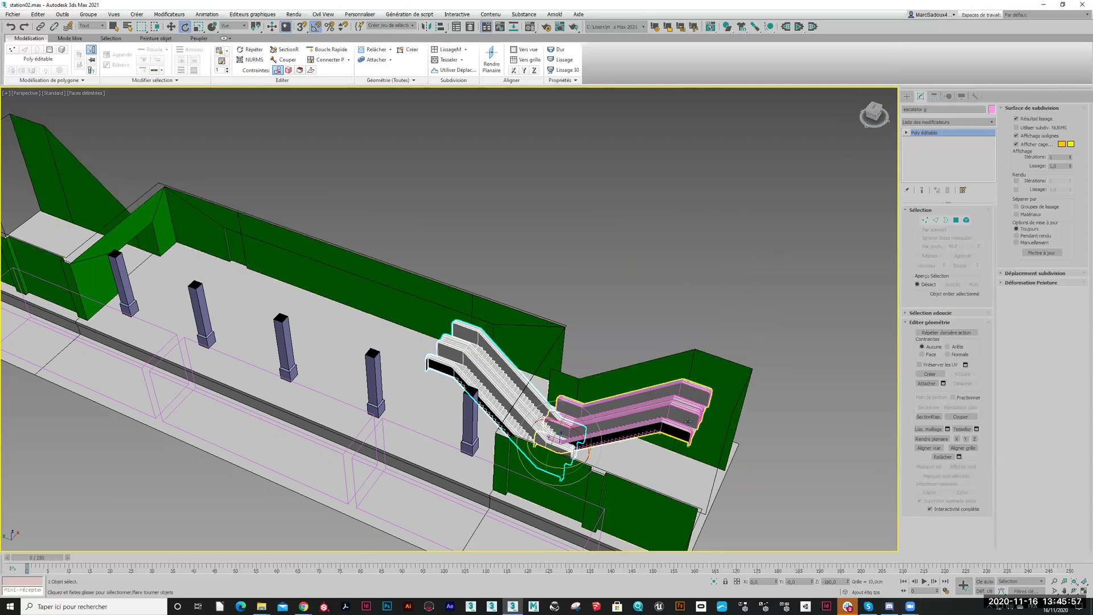
Rename the original escalator in the stairwell as "escalator d"
left_click(688, 417)
double_click(927, 108)
type("el")
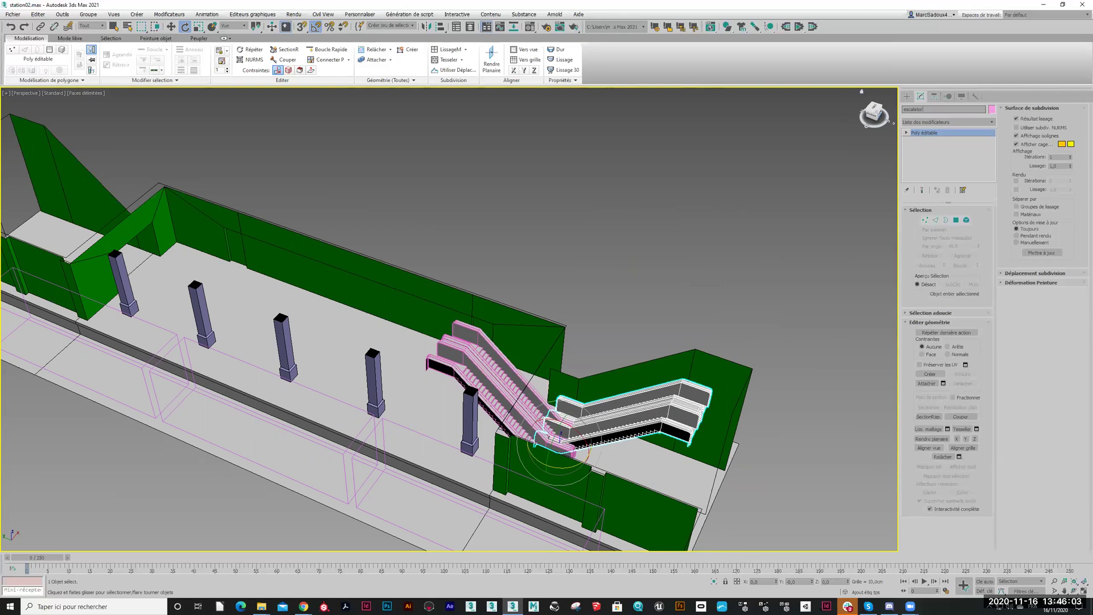
type("calator d")
Move escalator g from the original stairwell to the stairwell at the opposite end of the station
right_click(584, 443)
left_click(599, 450)
middle_click_drag(558, 458, 561, 484, "alt")
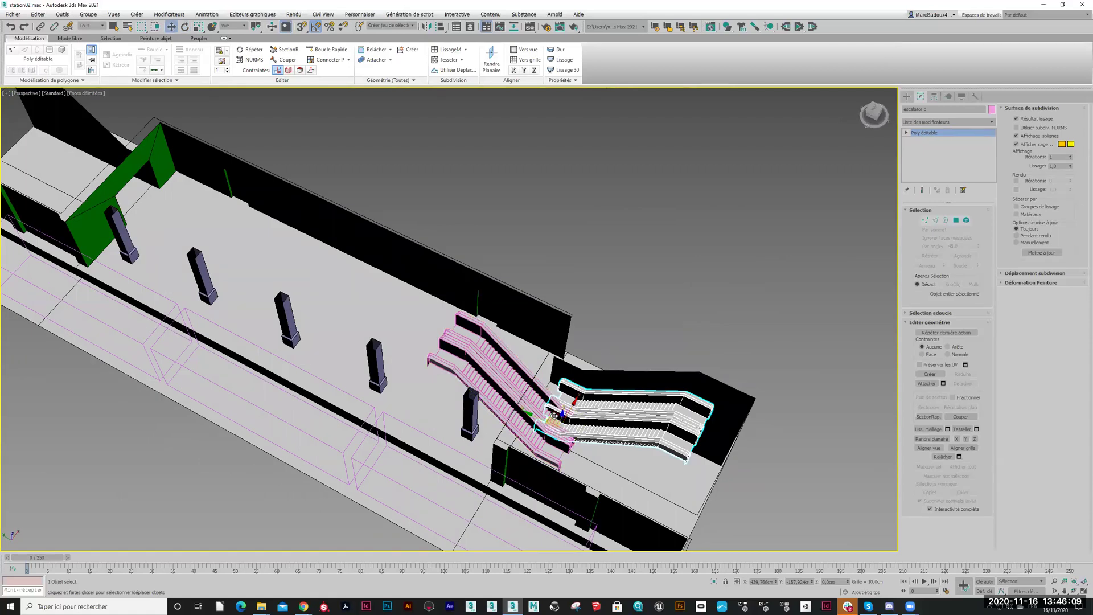
left_click_drag(561, 412, 504, 382)
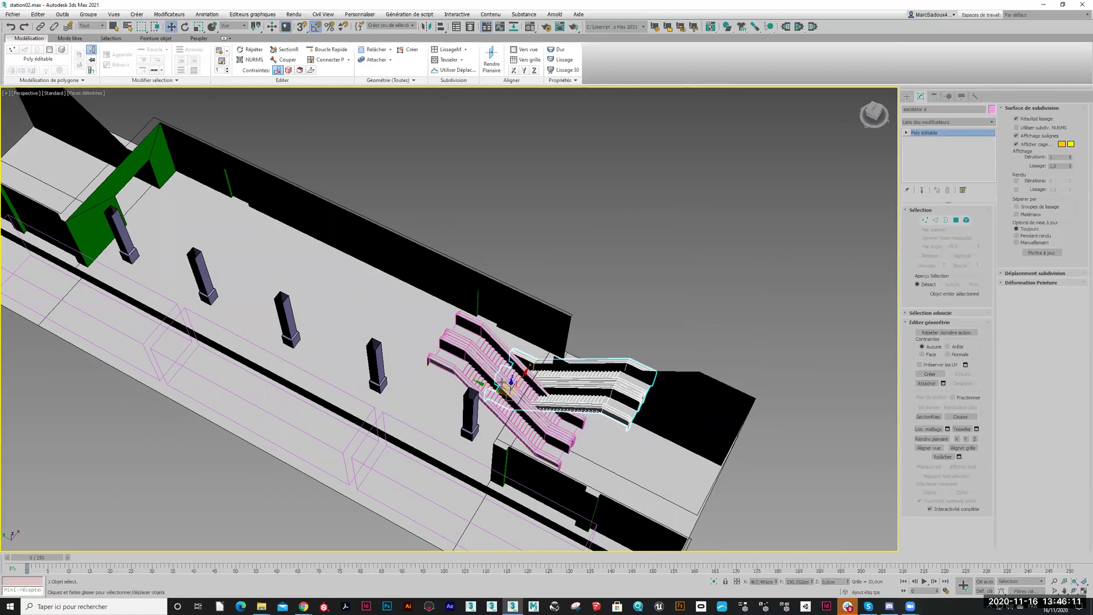
key("ctrl+z")
left_click(500, 385)
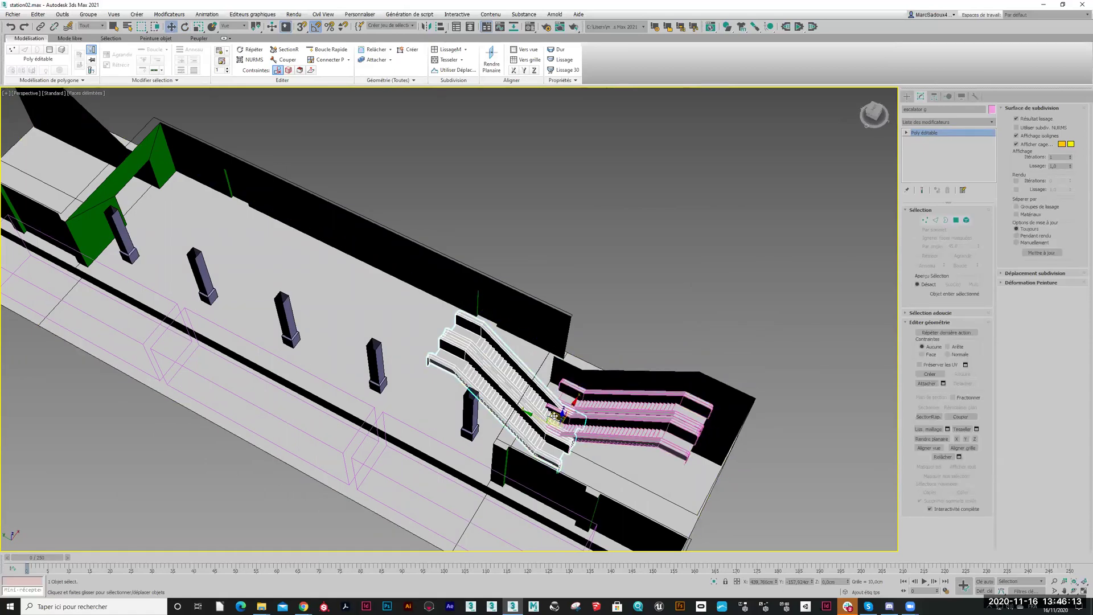
left_click_drag(555, 414, 116, 181)
Nudge escalator g sideways to fit within the opening of the opposite stairwell
middle_click_drag(214, 261, 373, 349, "alt")
scroll(371, 344, "up", 8)
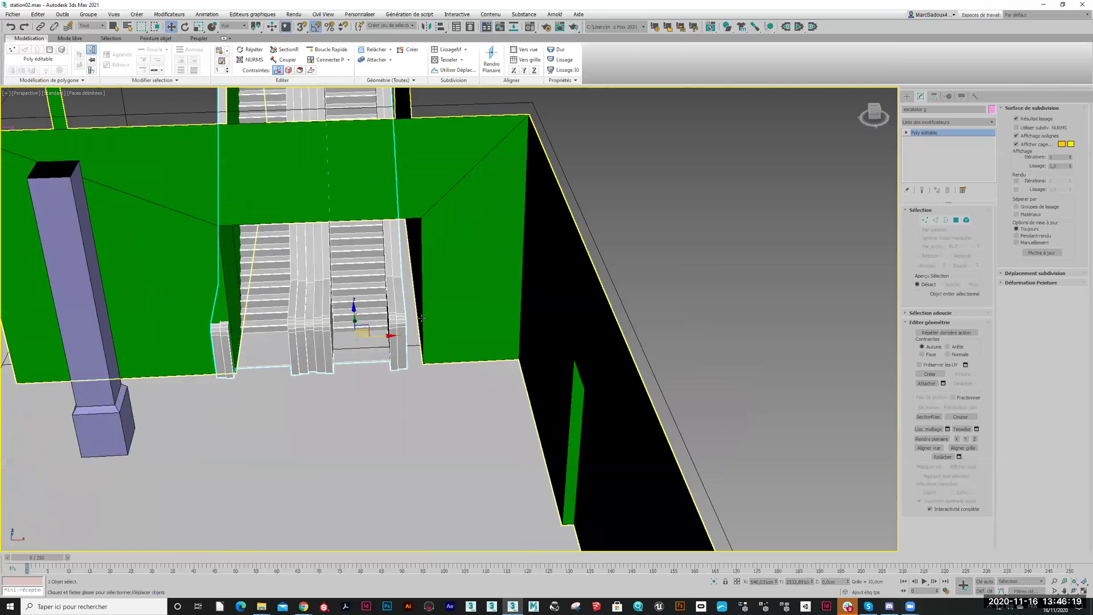
left_click_drag(381, 328, 392, 336)
Shift escalator g deeper into its stairwell, behind the wall opening
scroll(391, 336, "down", 8)
middle_click_drag(392, 342, 559, 452, "alt")
middle_click_drag(555, 176, 367, 424)
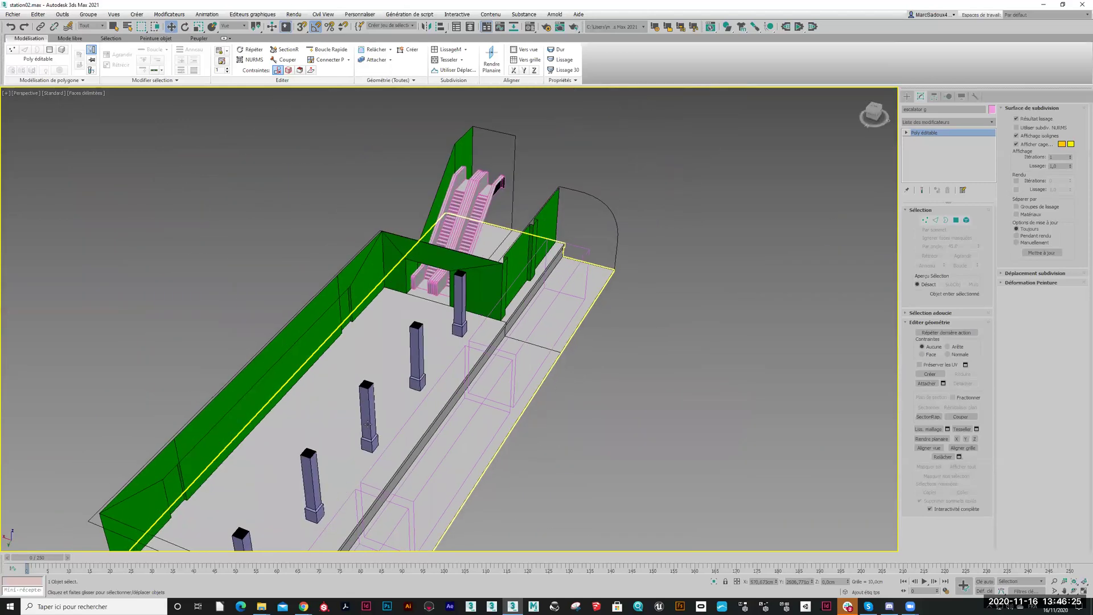
scroll(388, 323, "up", 6)
scroll(437, 268, "down", 7)
middle_click_drag(402, 345, 368, 222, "alt")
scroll(286, 486, "up", 4)
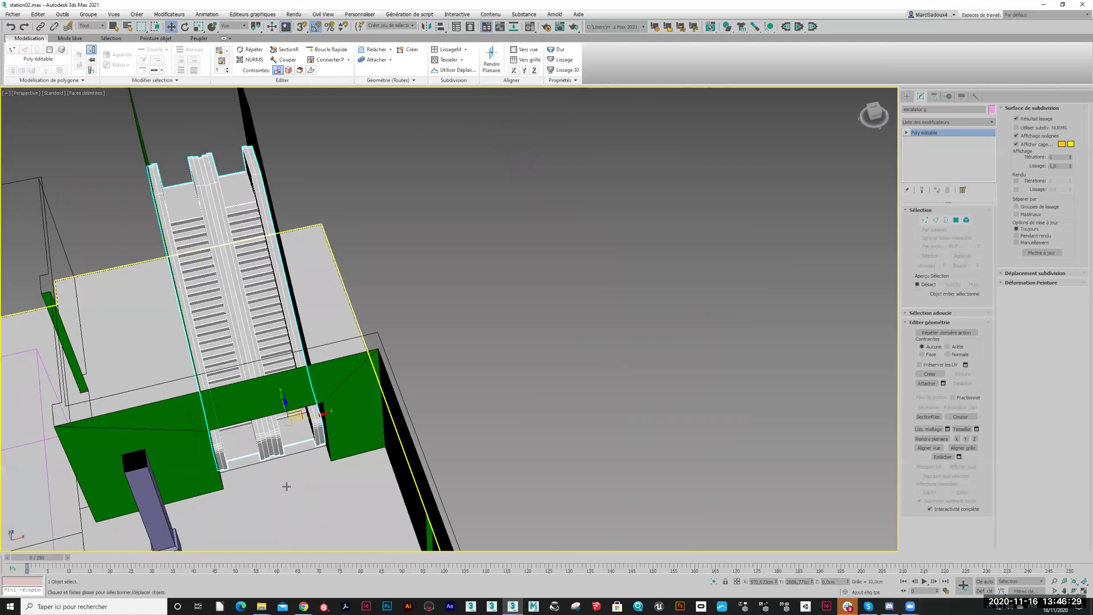
scroll(287, 486, "up", 3)
left_click_drag(302, 338, 294, 310)
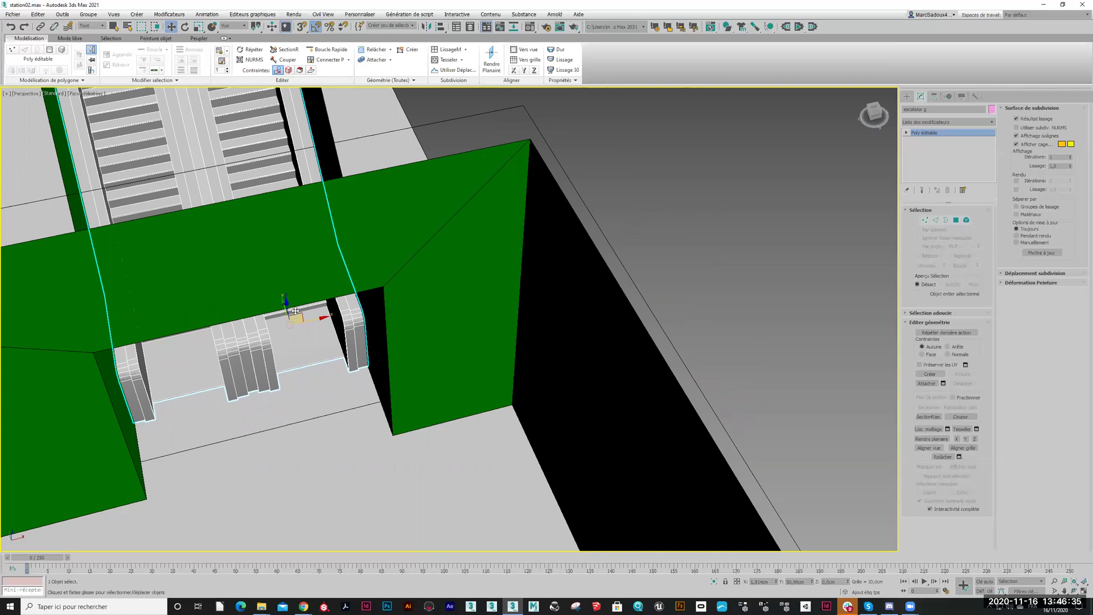
Compare both ends of the station from the side and nudge escalator g slightly back toward the platform
middle_click_drag(278, 419, 220, 406, "alt")
middle_click_drag(295, 337, 342, 321)
scroll(371, 354, "down", 4)
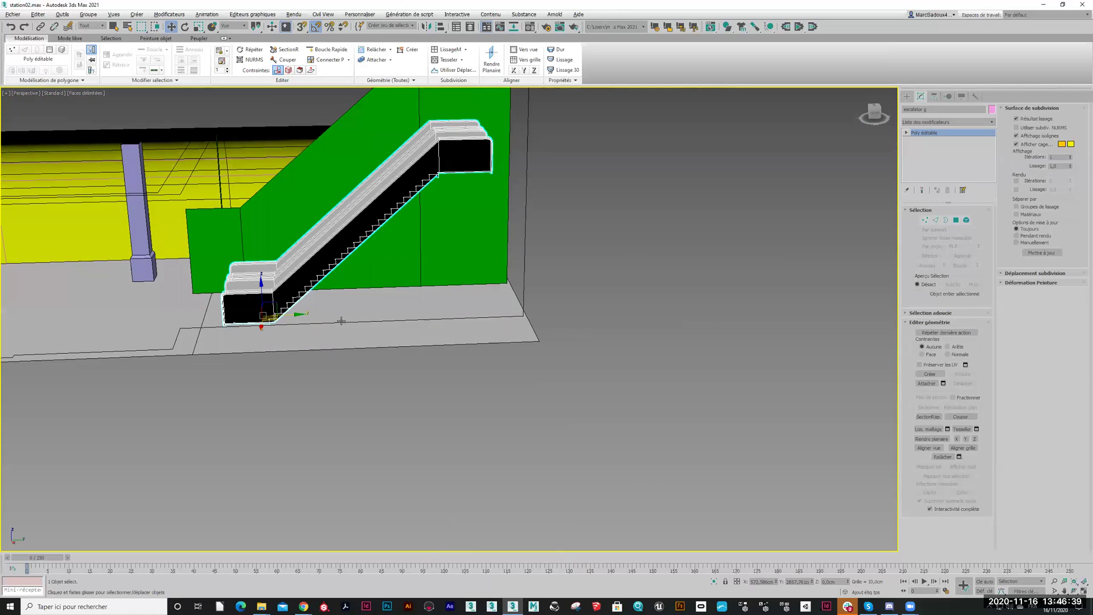
scroll(343, 322, "down", 2)
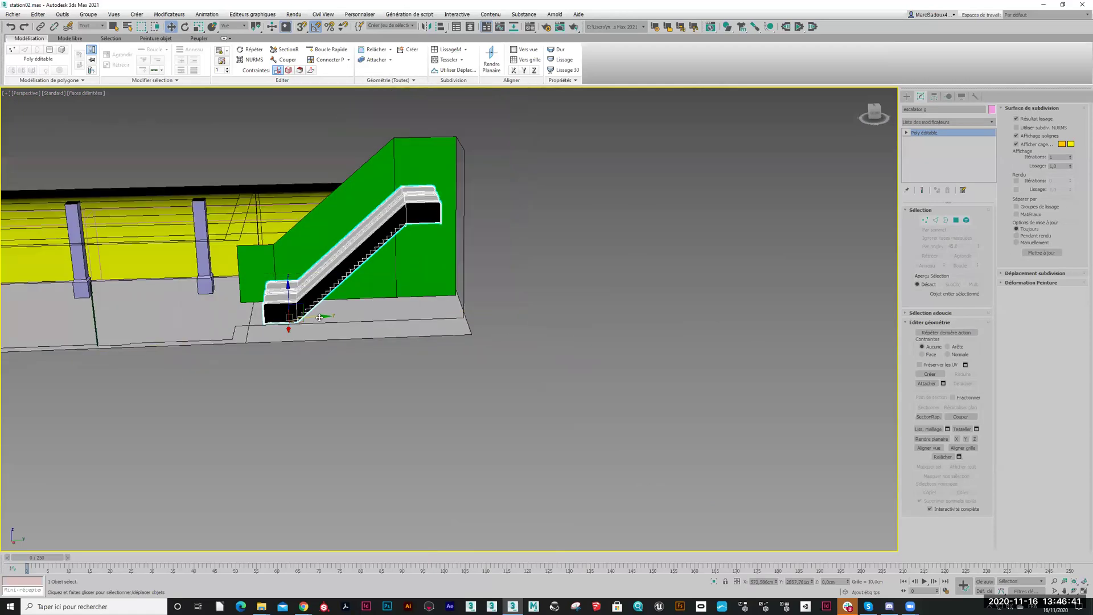
middle_click_drag(283, 358, 741, 360)
scroll(722, 362, "down", 2)
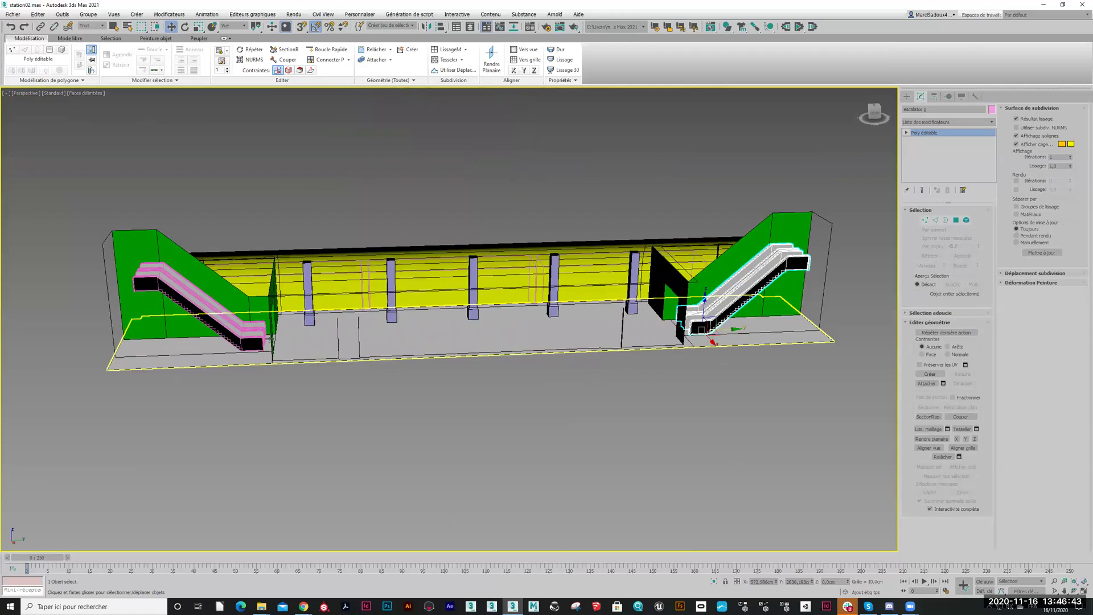
scroll(177, 296, "up", 4)
scroll(210, 289, "down", 4)
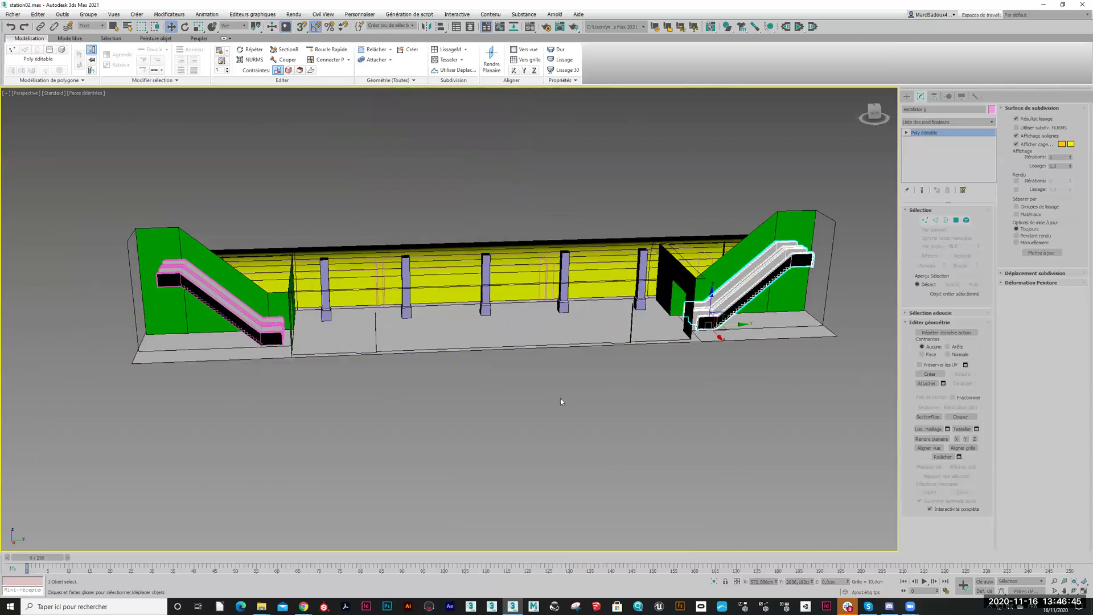
middle_click_drag(560, 401, 361, 410)
scroll(593, 305, "up", 2)
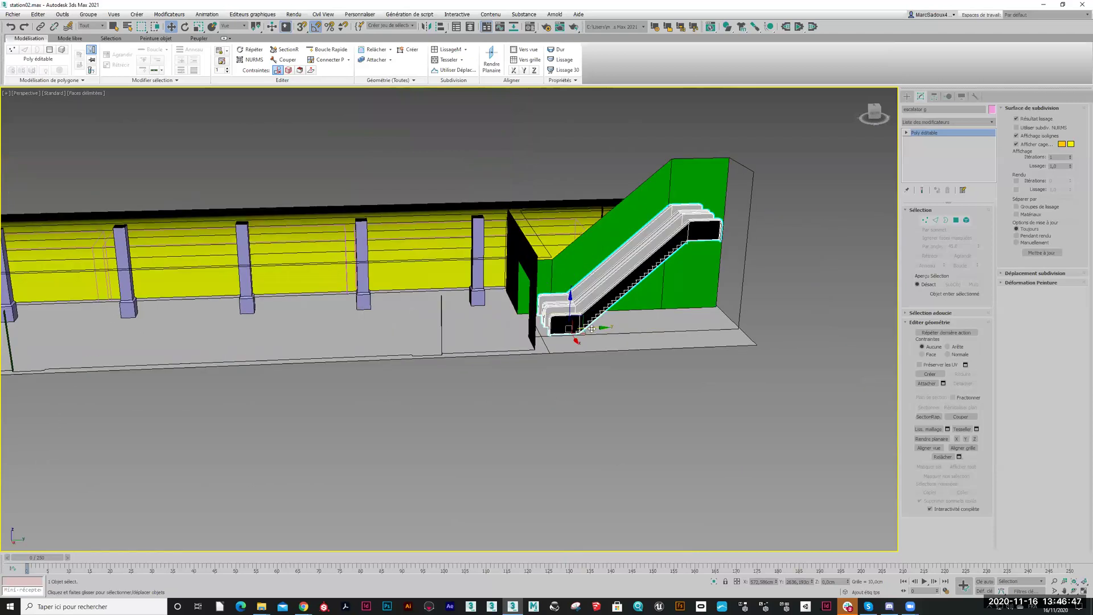
left_click_drag(591, 328, 587, 331)
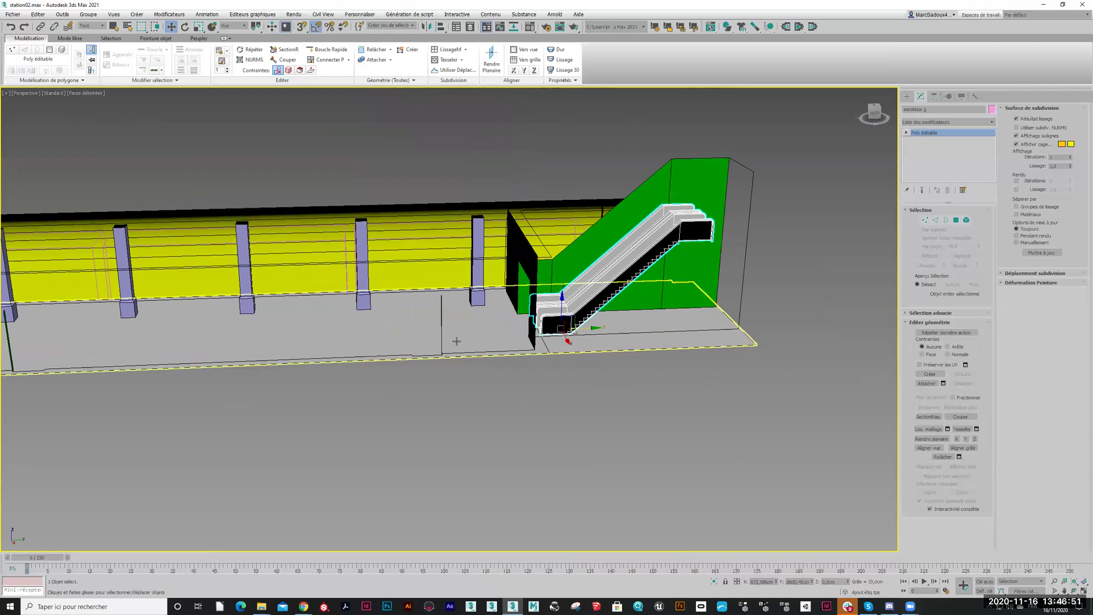
Select both escalators and name an unused material "escalators" for them
scroll(461, 340, "down", 4)
scroll(435, 348, "up", 2)
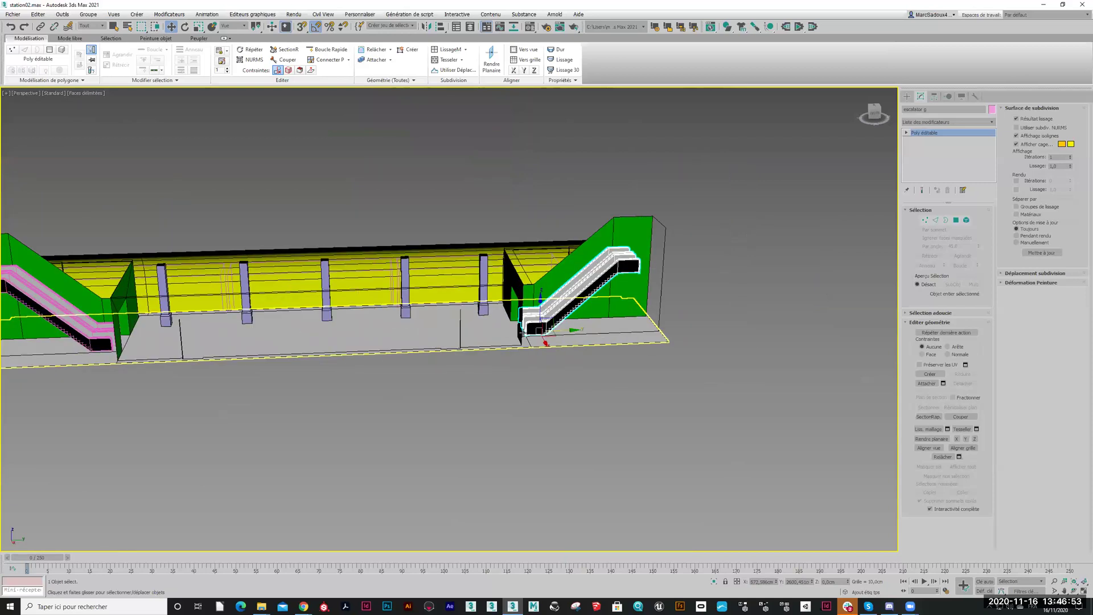
middle_click_drag(515, 398, 542, 414, "alt")
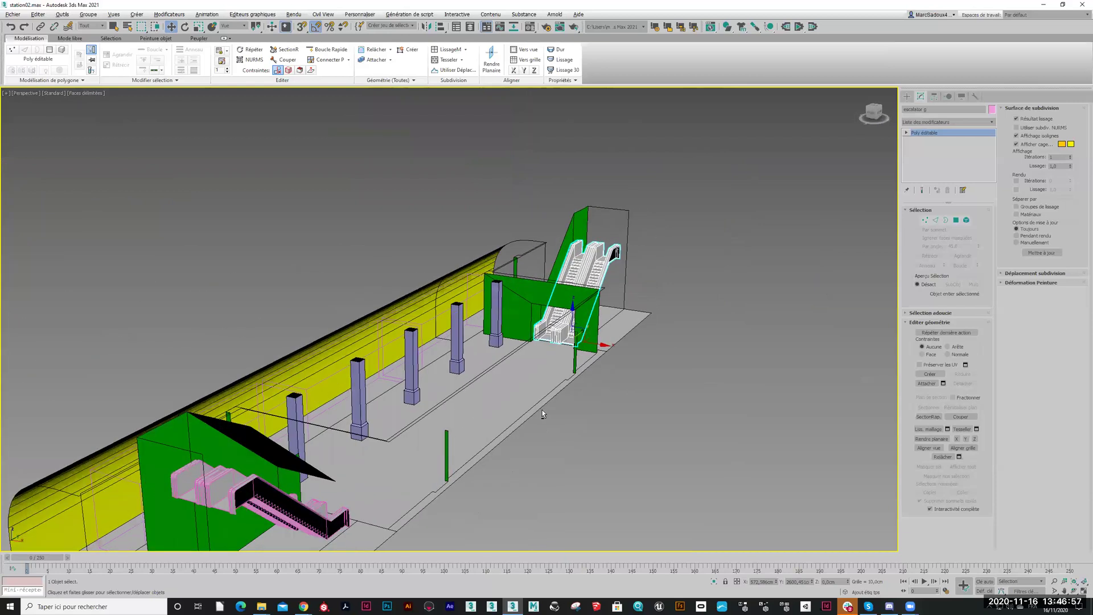
left_click(697, 396)
middle_click_drag(625, 398, 593, 349)
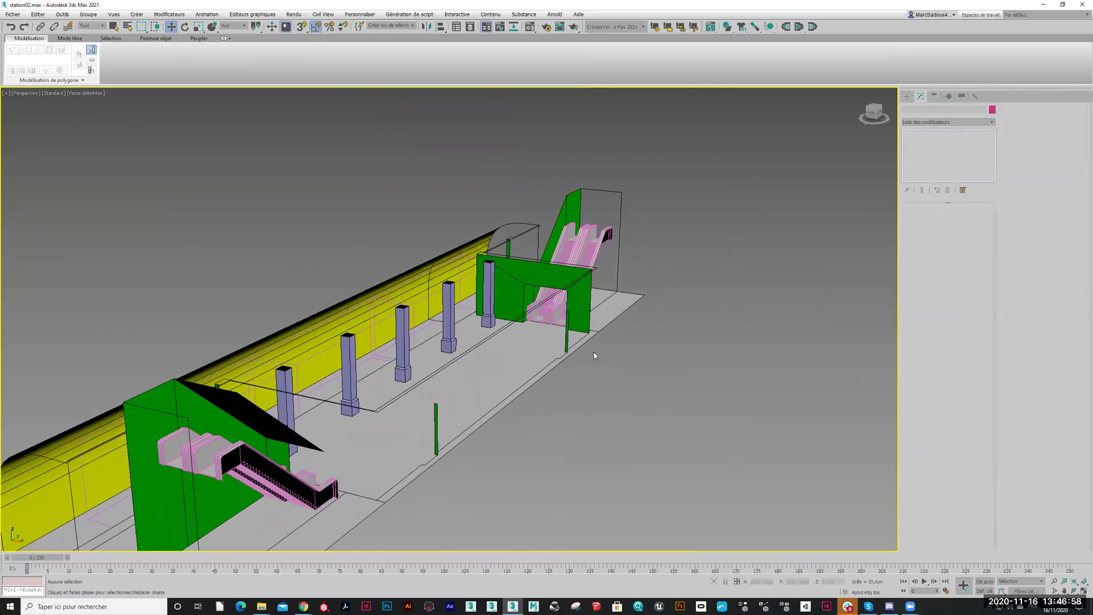
left_click(594, 249)
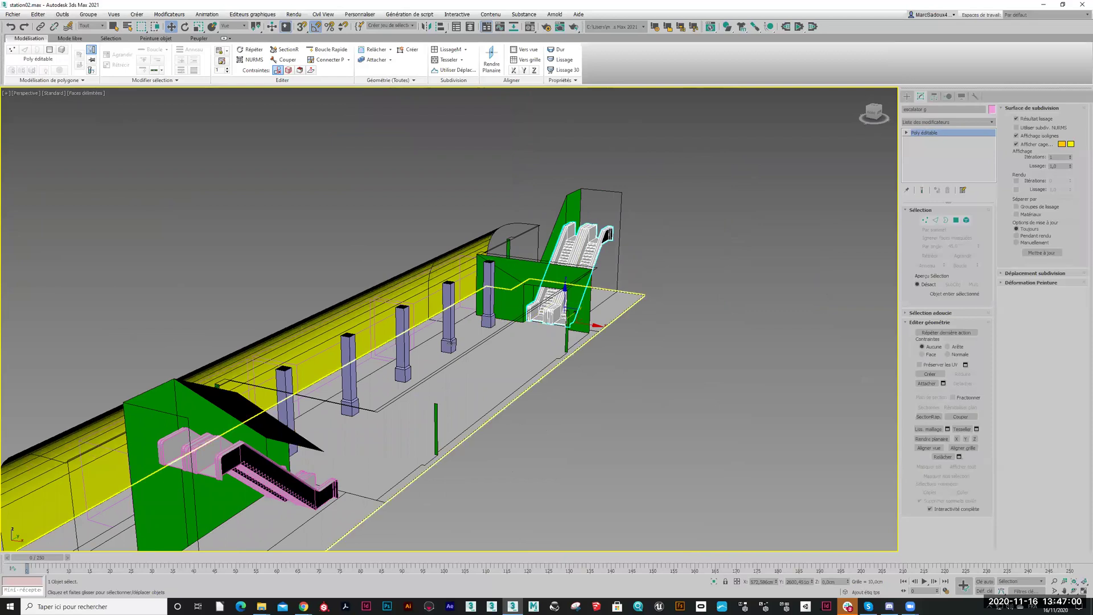
left_click(173, 443, "ctrl")
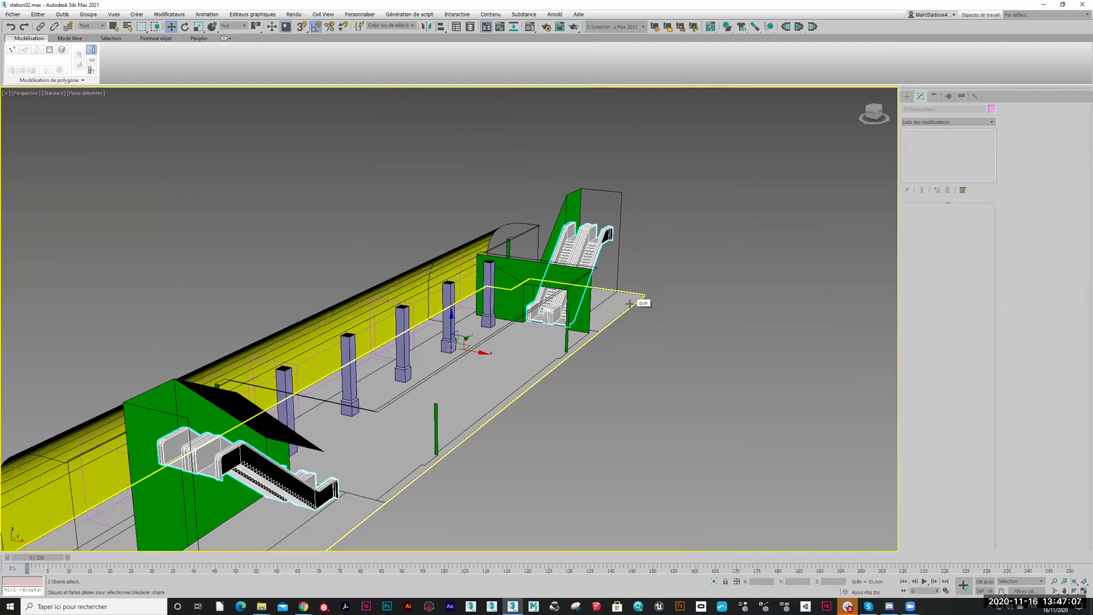
key("m")
left_click(852, 233)
type("escalators")
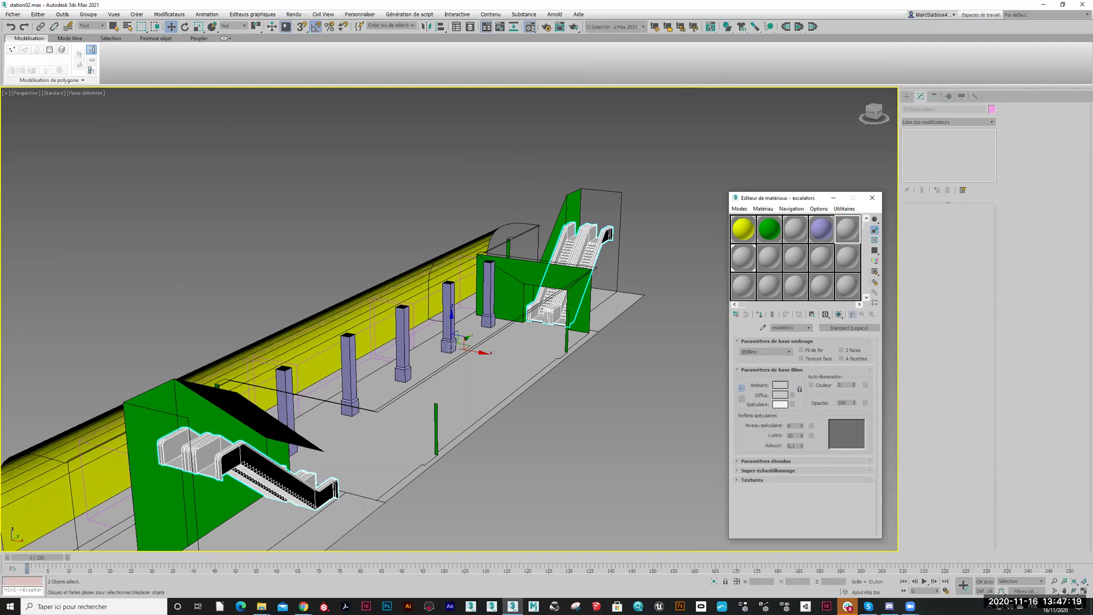
Give the "escalators" material a teal diffuse colour and assign it to both selected escalators
left_click(780, 395)
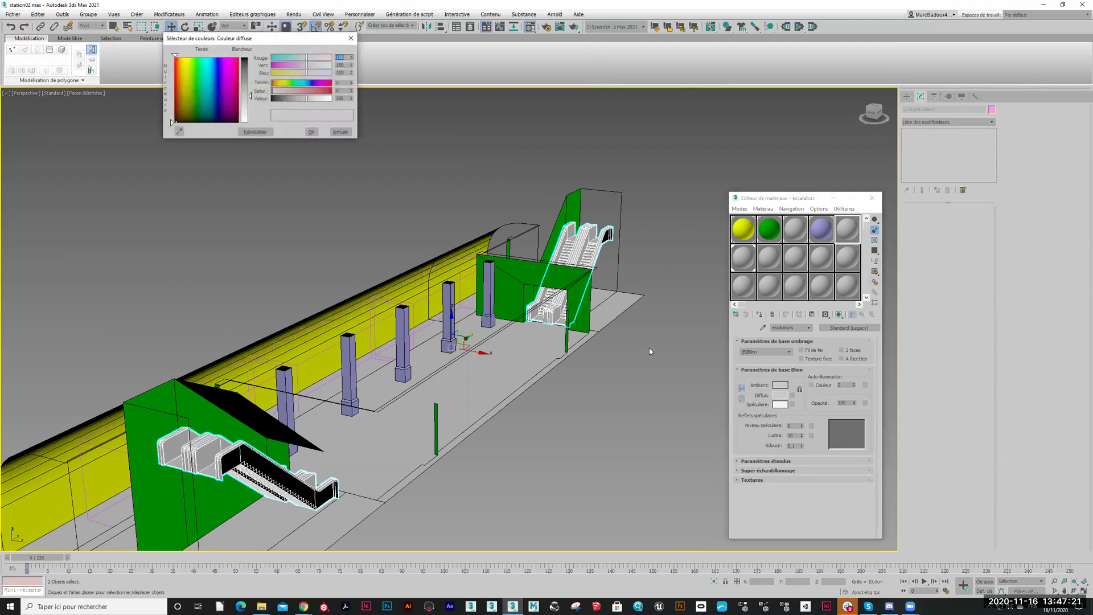
mouse_move(228, 73)
left_mouse_down()
mouse_move(238, 67)
mouse_move(203, 103)
mouse_move(249, 58)
left_mouse_up()
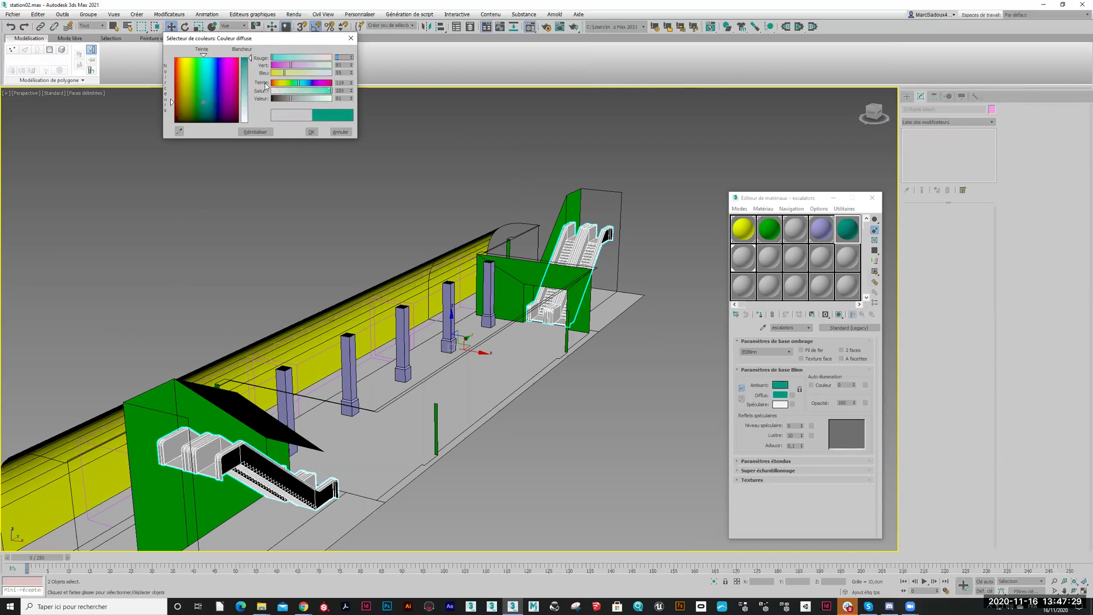
left_click(311, 132)
left_click(759, 314)
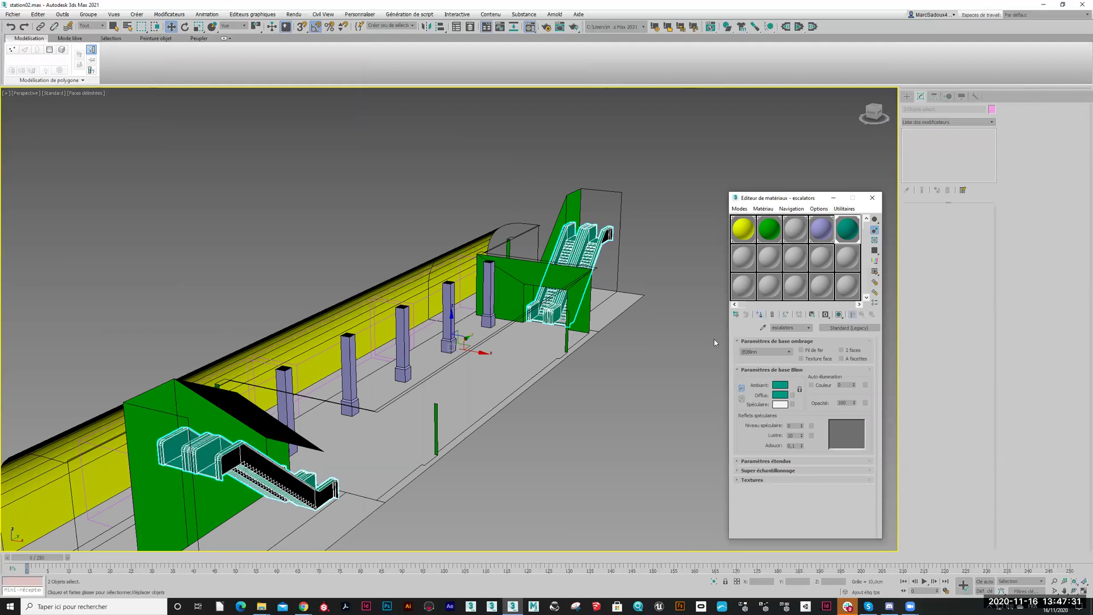
left_click(872, 197)
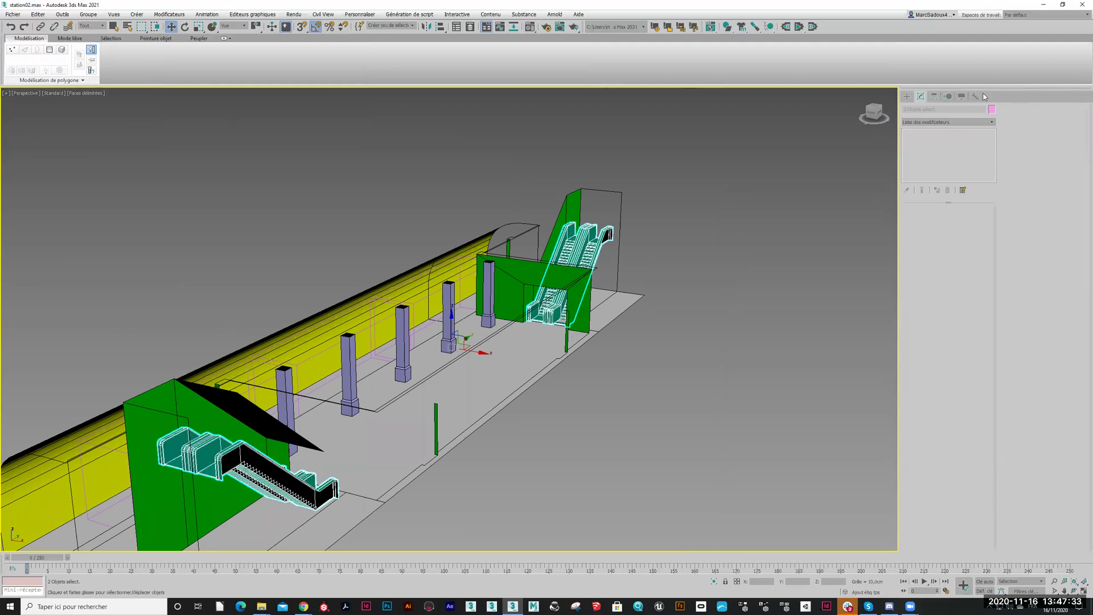
Set the object colour of both escalators to black and clear the selection
left_click(991, 109)
left_click(699, 322)
left_click(683, 350)
left_click(637, 406)
middle_click_drag(490, 460, 449, 378, "alt")
middle_click_drag(526, 339, 320, 434)
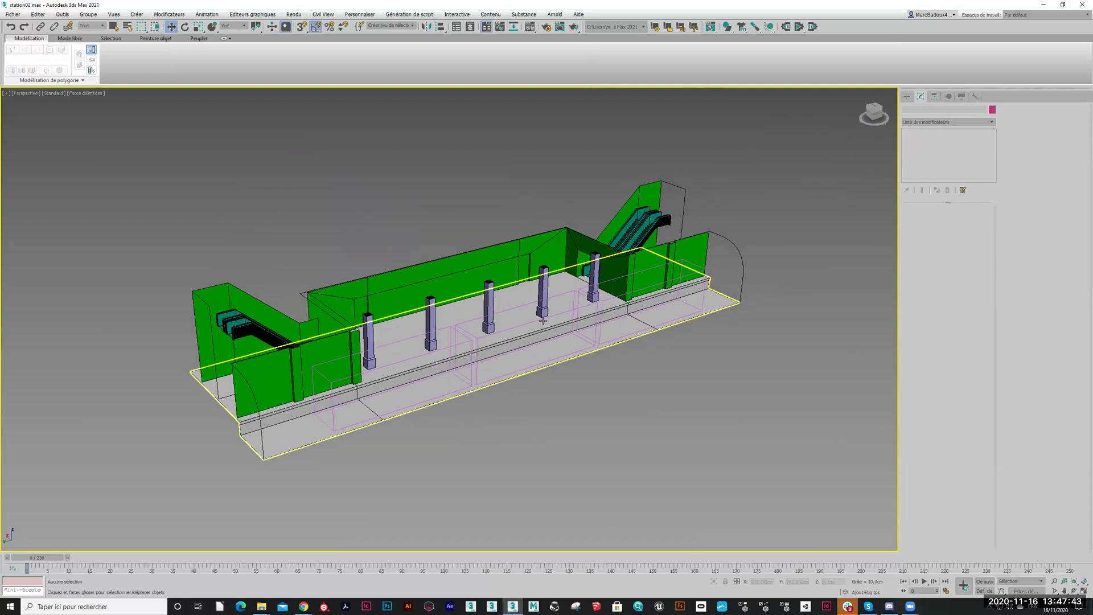